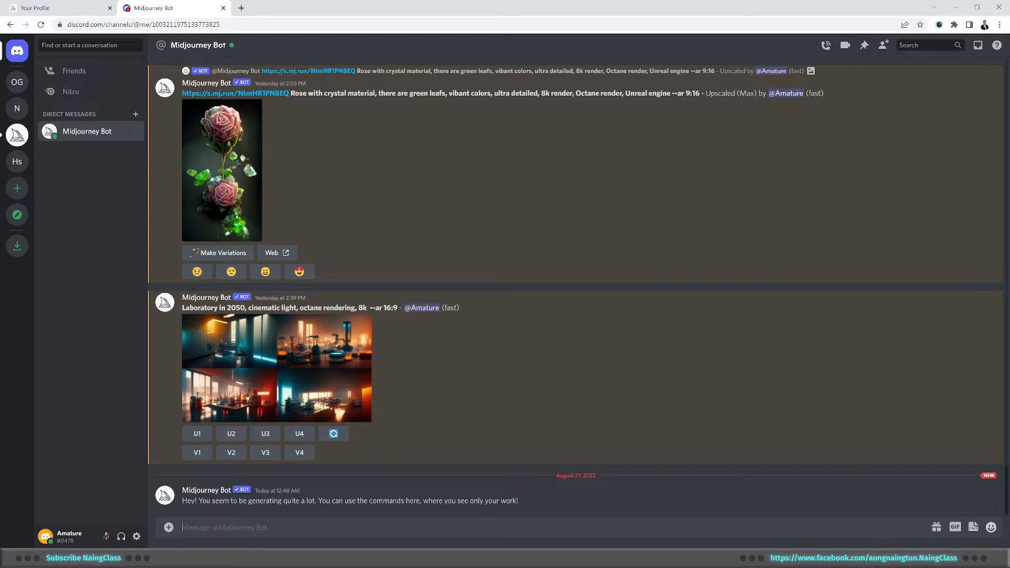
Step: Start an /imagine prompt reading "Huge beer bottle falling from sky through the clouds, natural light, highly detailed, super realistic, 8k quality, Octane render"
text(/imagin)
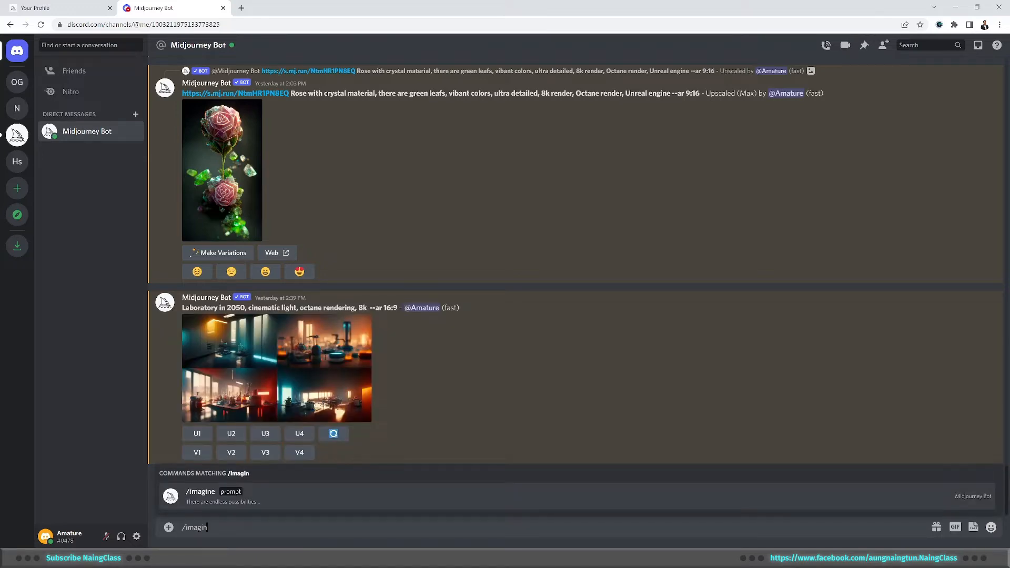
key(Tab)
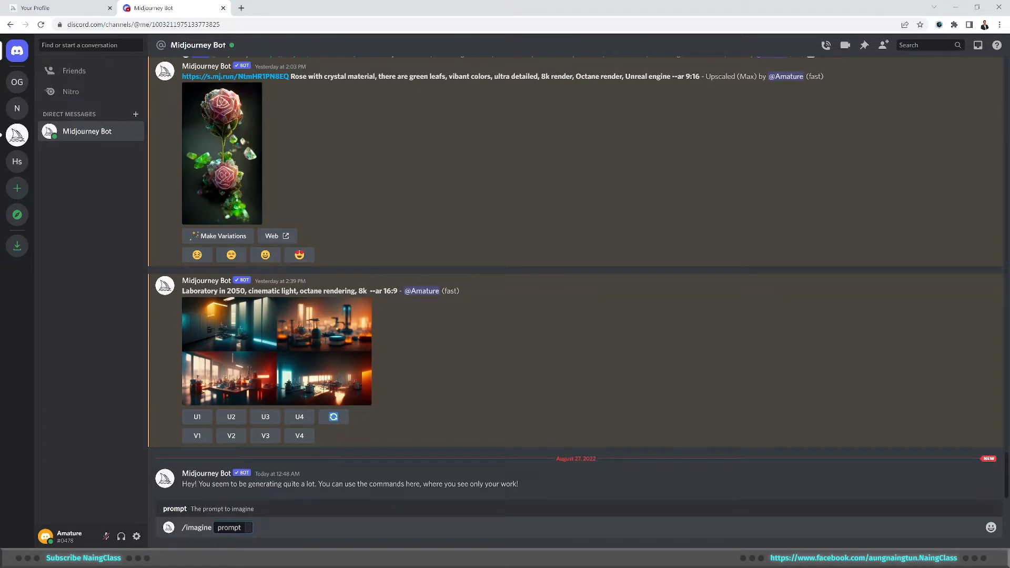
text(Huge beer bottle)
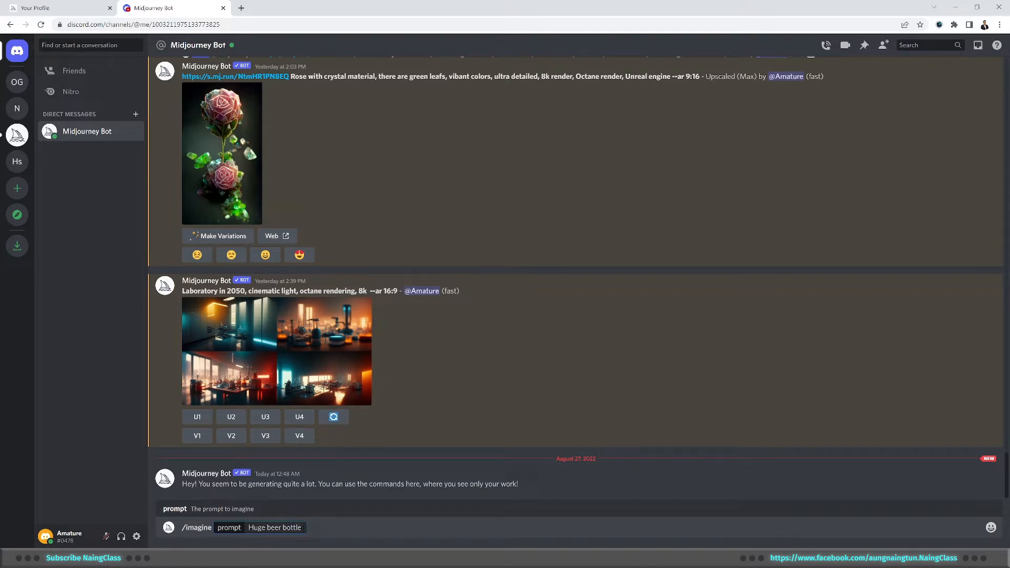
text( falling from sky )
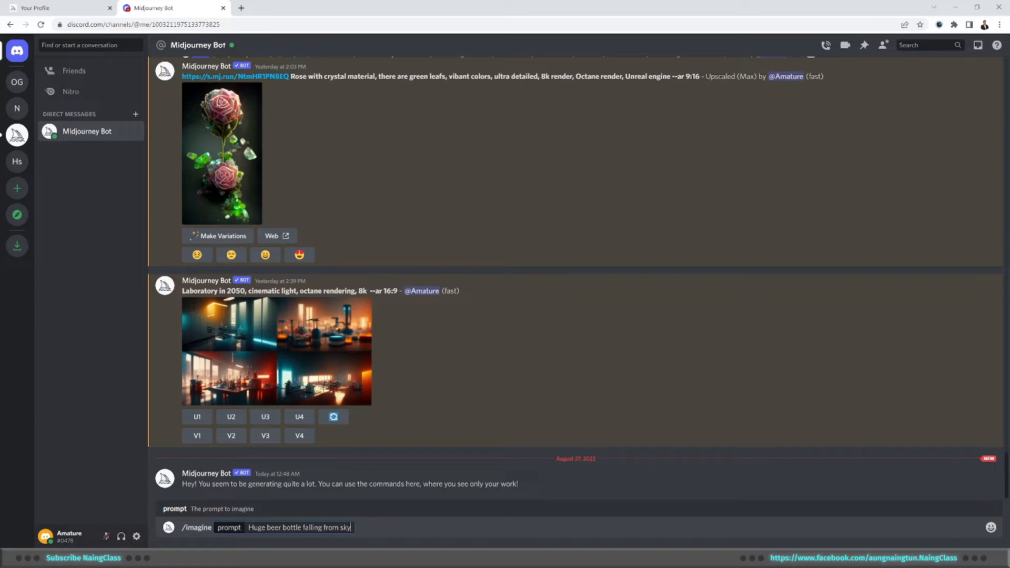
text(through the clou)
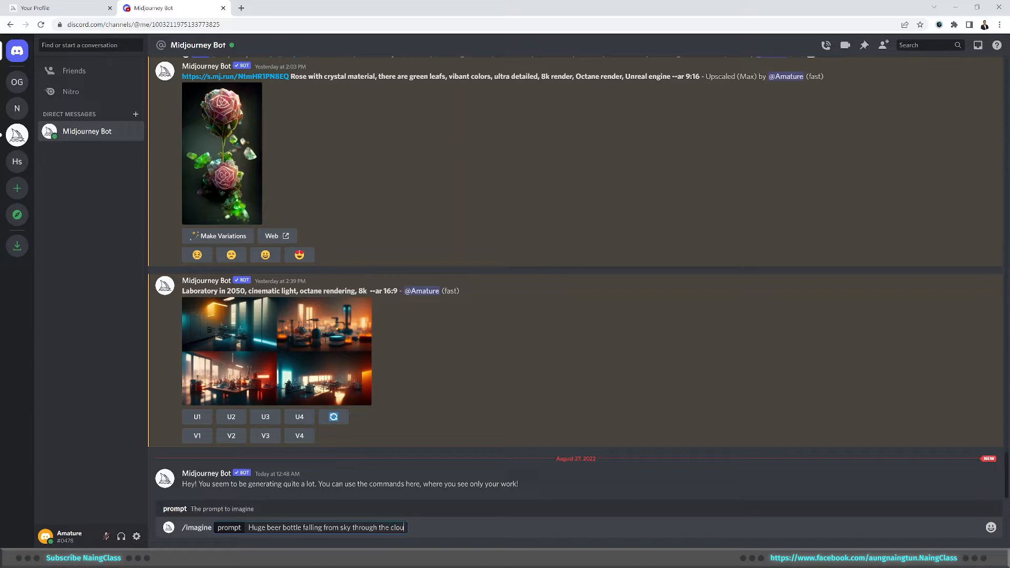
text(ds, natural ligh)
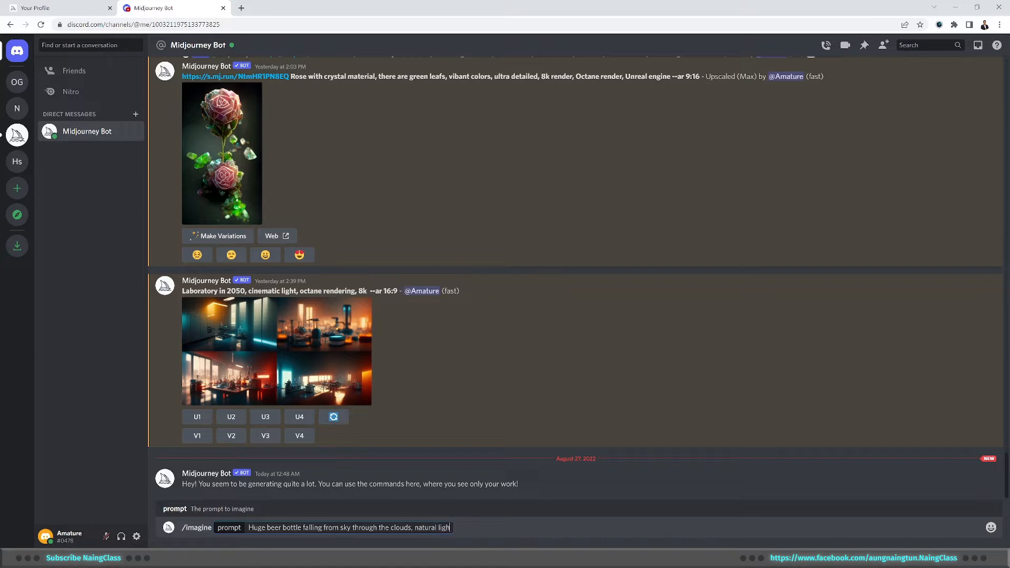
text(t, highly detailed, super realistic)
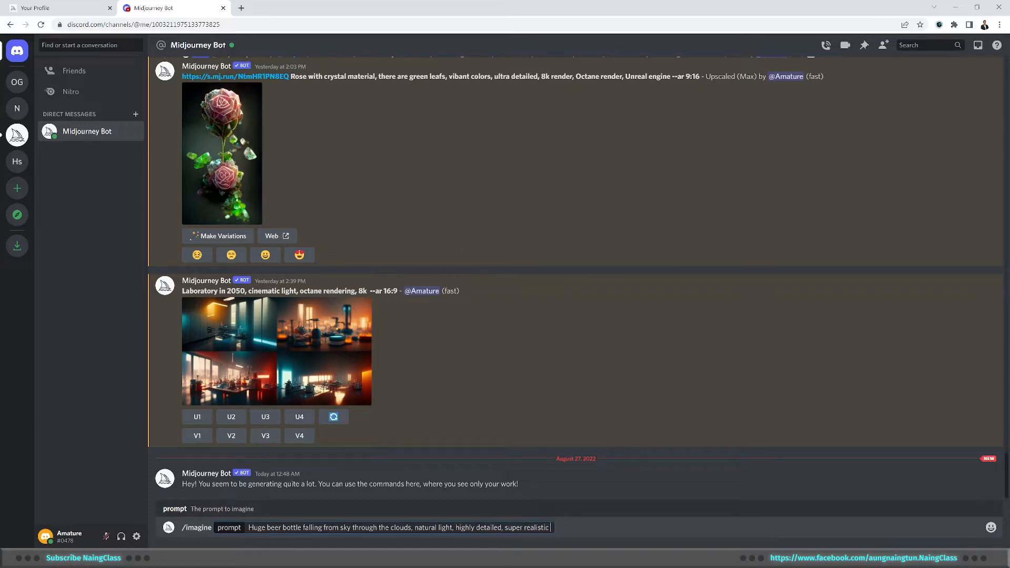
text(, 8k quality, Octane render --)
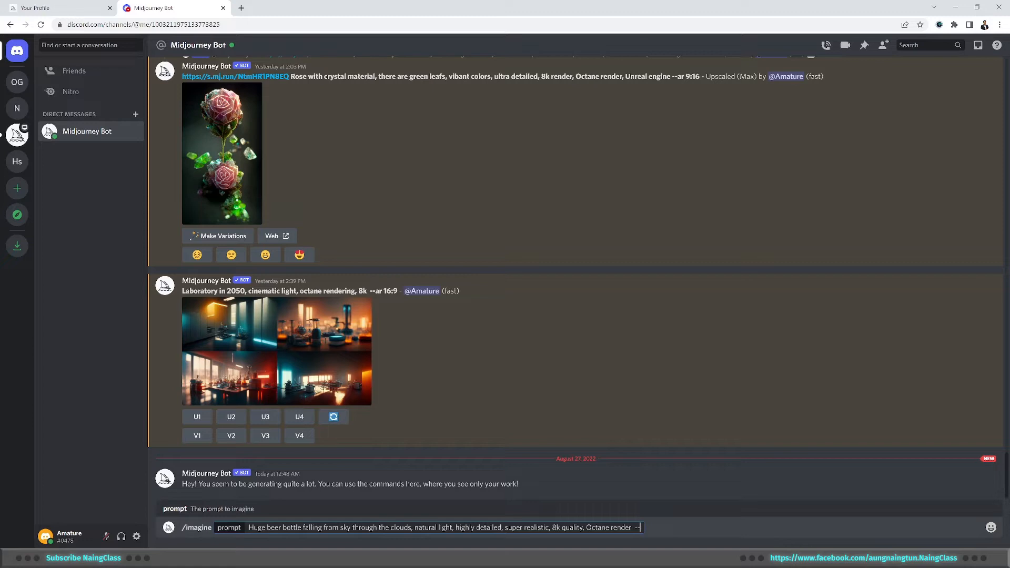
Step: Finish the prompt with the aspect ratio parameter --ar 9:16 and submit it to the bot
text(ar)
text(3:4)
key(BackSpace)
text(5)
key(BackSpace)
key(BackSpace)
key(BackSpace)
text(9:16)
key(Return)
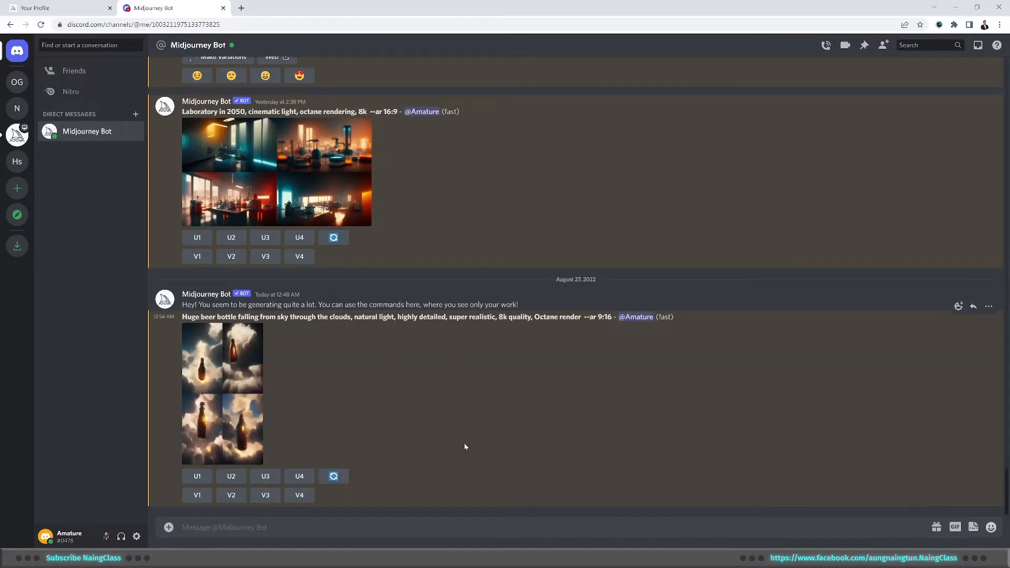
Step: Examine the generated beer bottle image grid at its original size and return to the bot chat
click(234, 381)
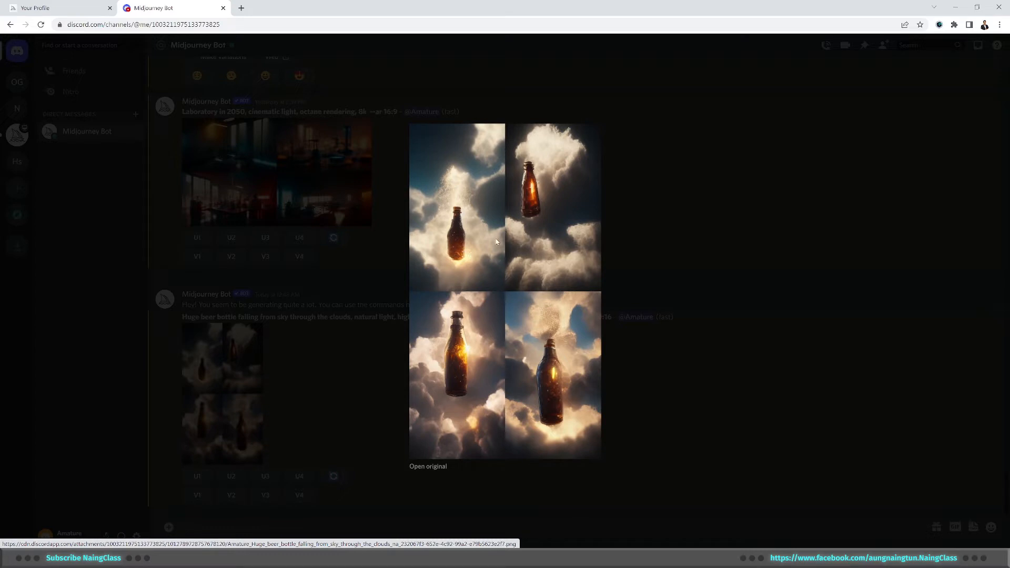
click(434, 468)
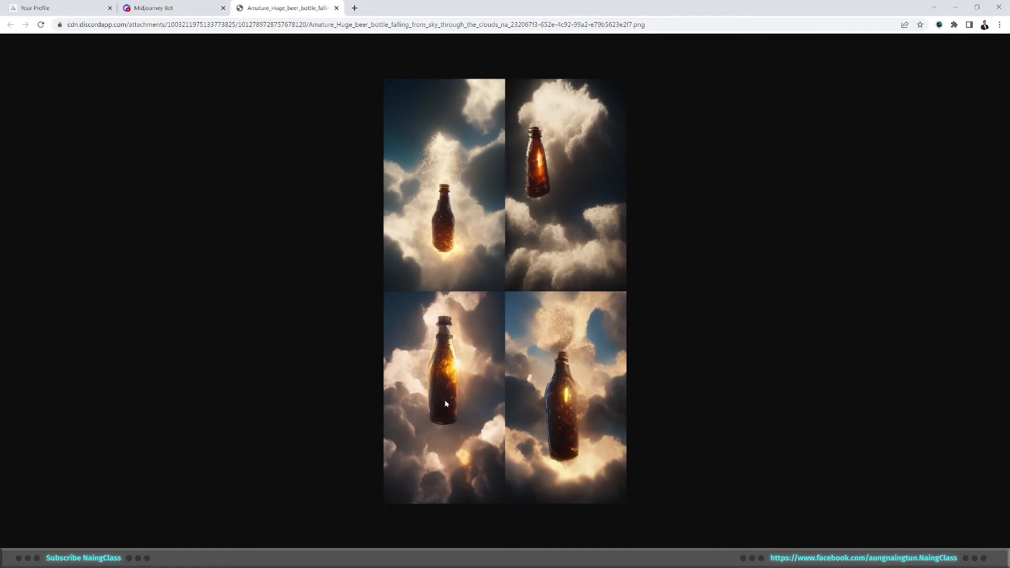
click(336, 8)
click(773, 404)
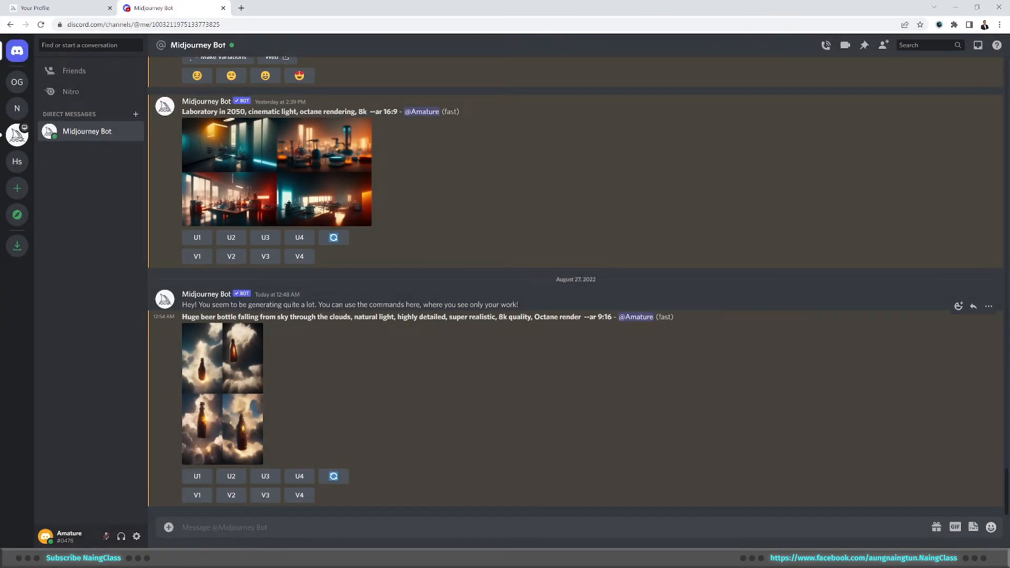
Step: Copy the full beer bottle prompt, including --ar 9:16, from the bot's reply into a new /imagine command
drag(612, 317, 181, 317)
key(ctrl+c)
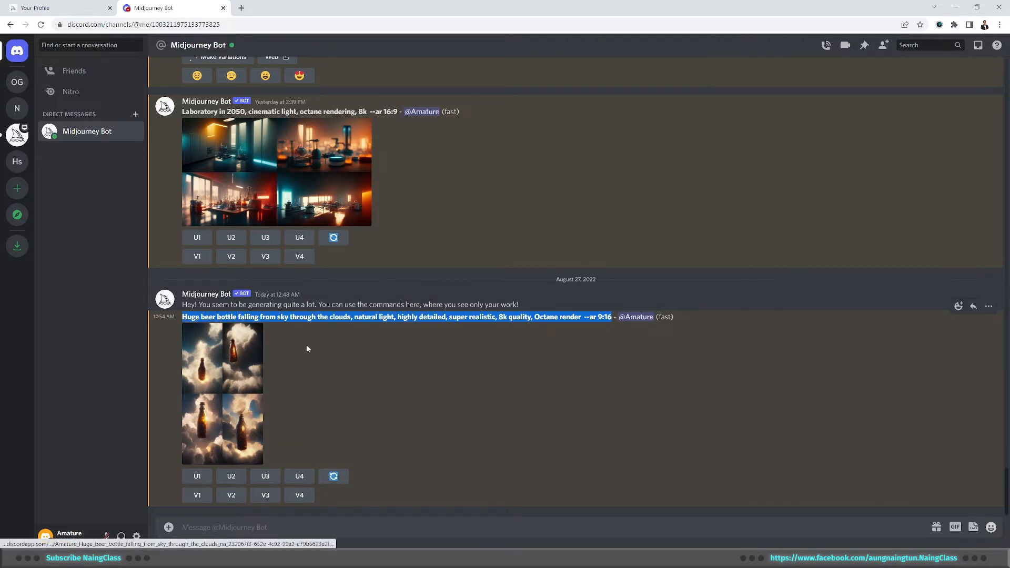
click(355, 527)
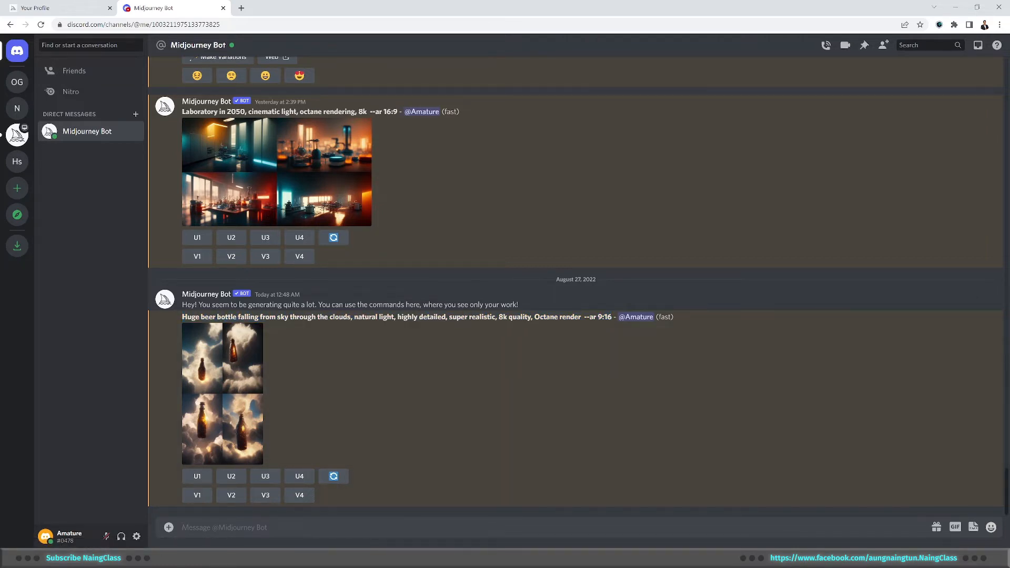
text(/imagn)
key(Tab)
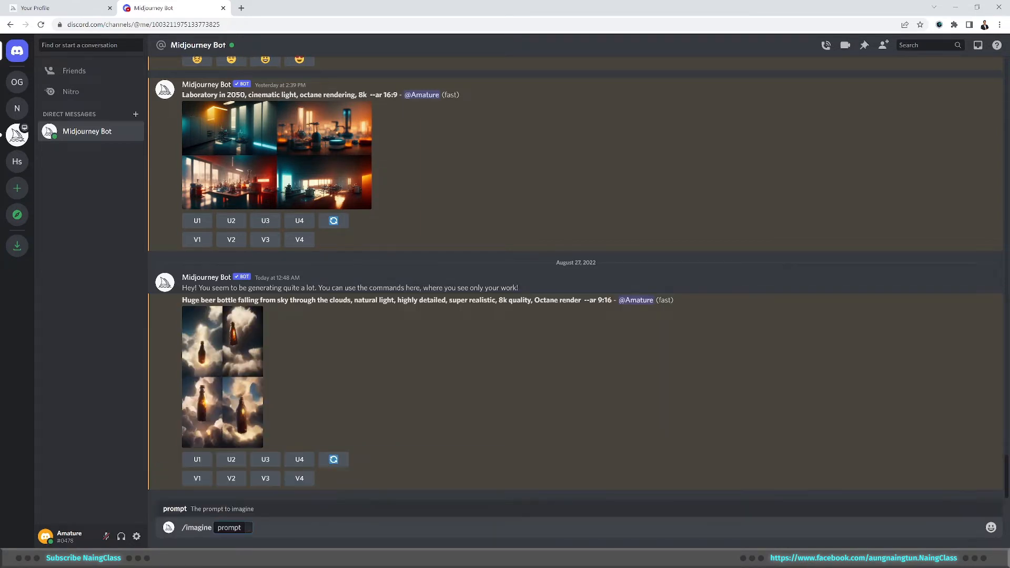
key(ctrl+v)
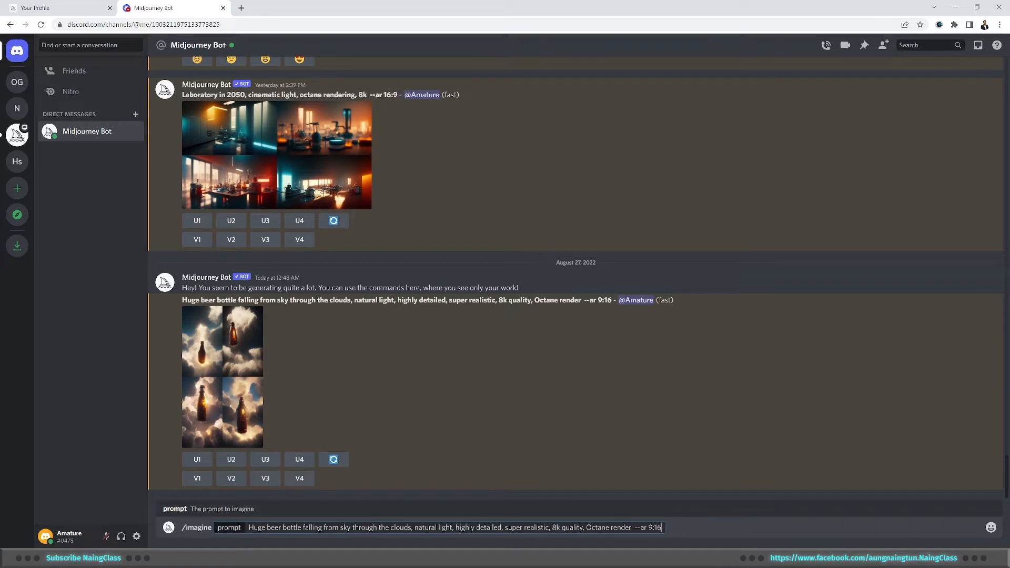
Step: Replace "Huge" with "Mega" and "natural light" with "Vibrant color" in the prompt, and submit it
drag(266, 528, 248, 528)
text(Mega)
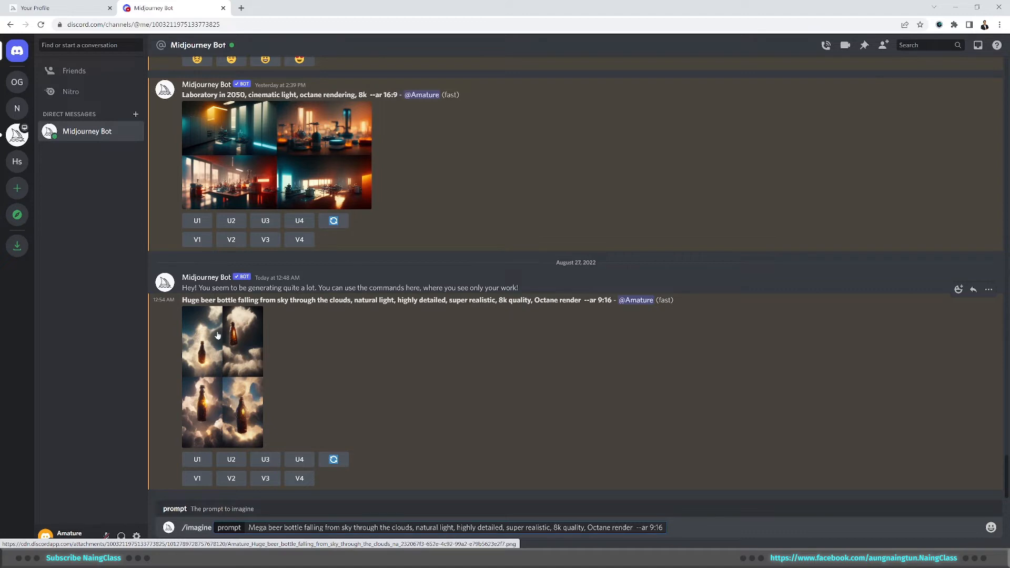
drag(456, 527, 416, 527)
key(BackSpace)
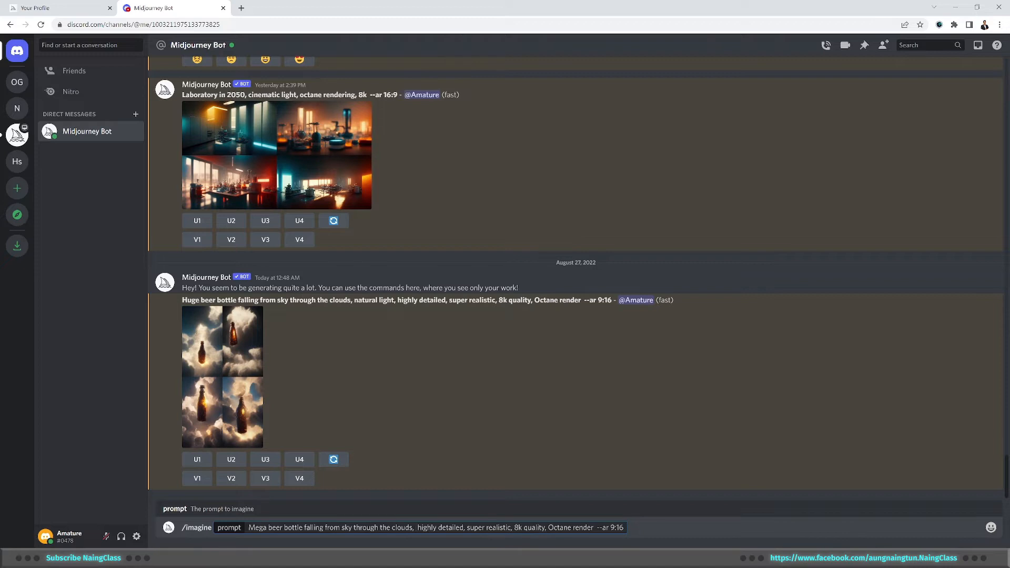
text(Vibrant)
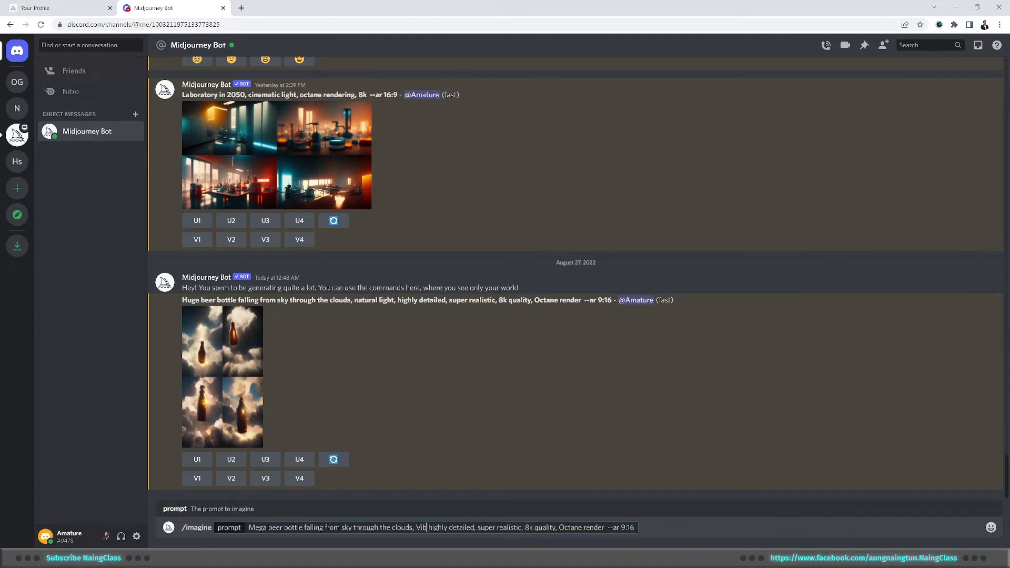
text( color)
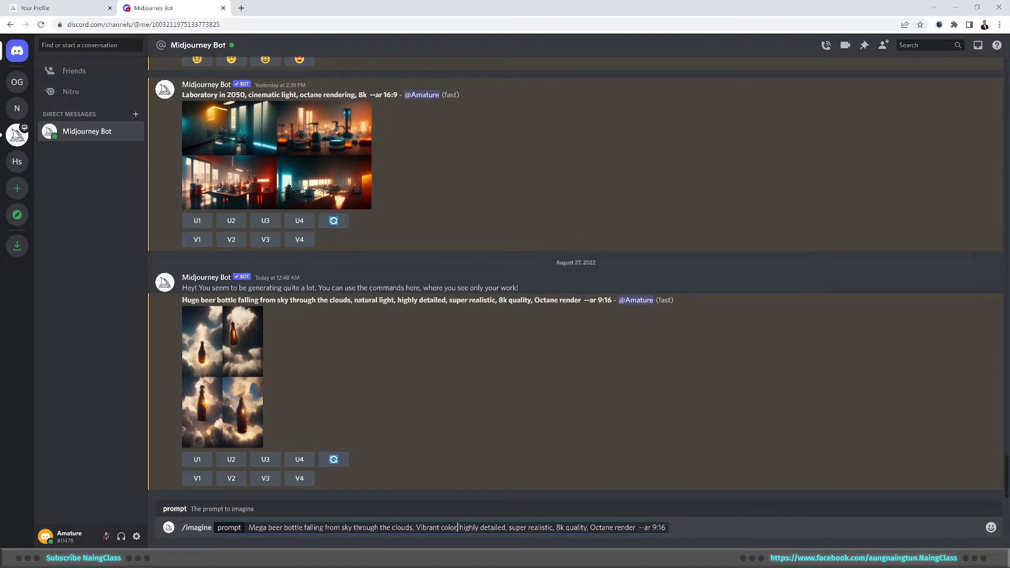
text(,)
key(Return)
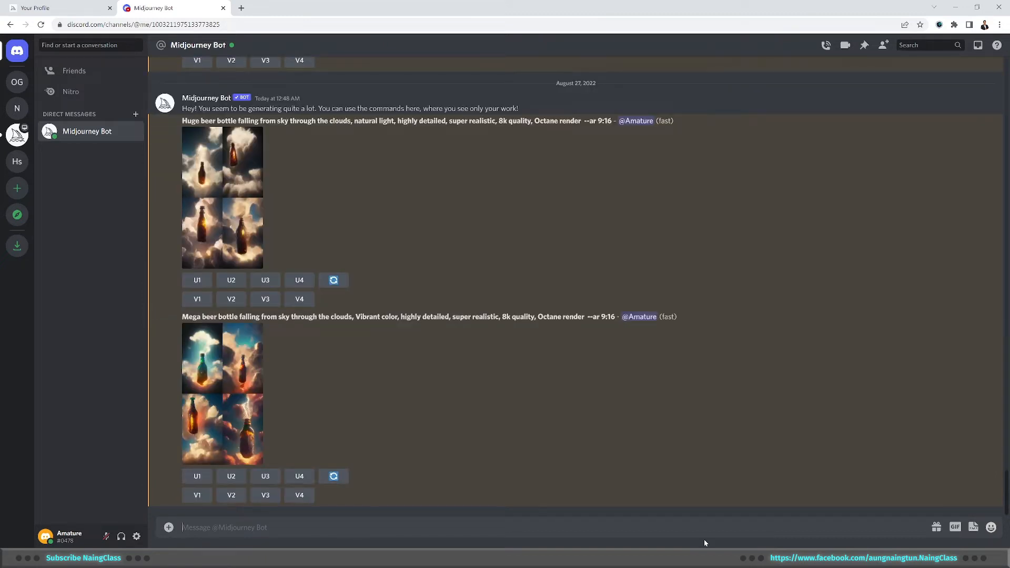
Step: Inspect the enlarged "Mega beer bottle" image grid and generate variations of its first image
click(237, 397)
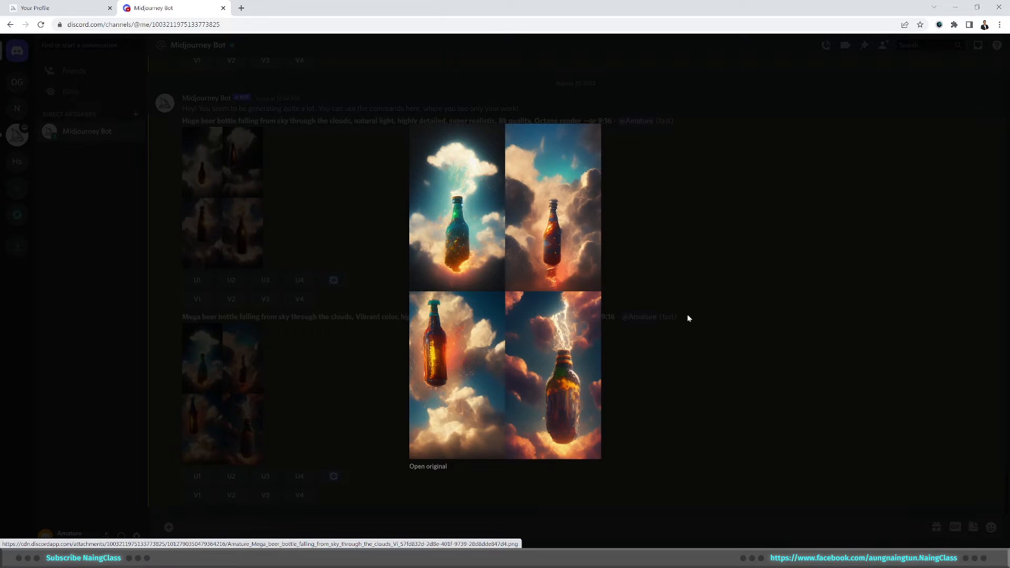
click(745, 403)
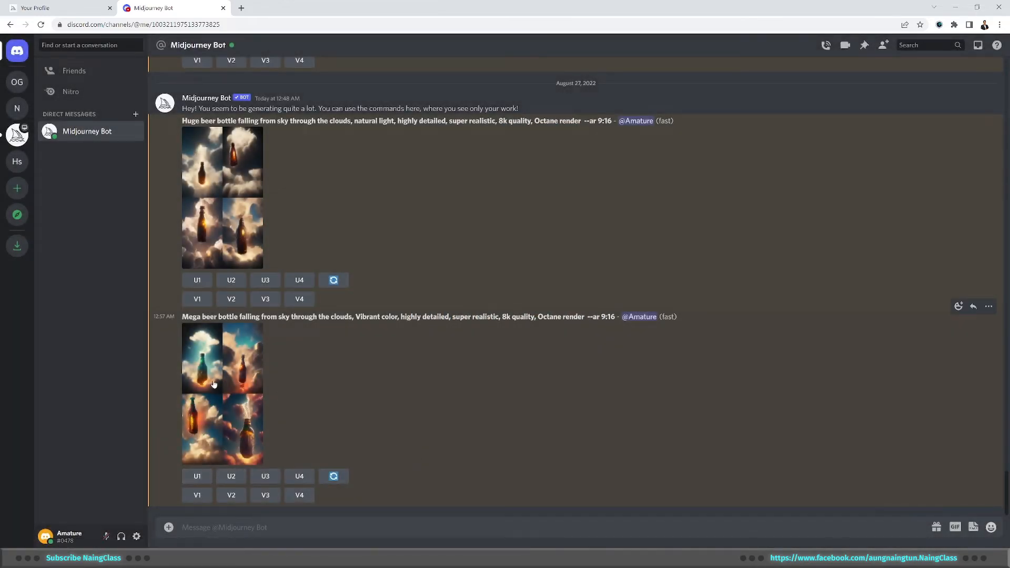
click(212, 360)
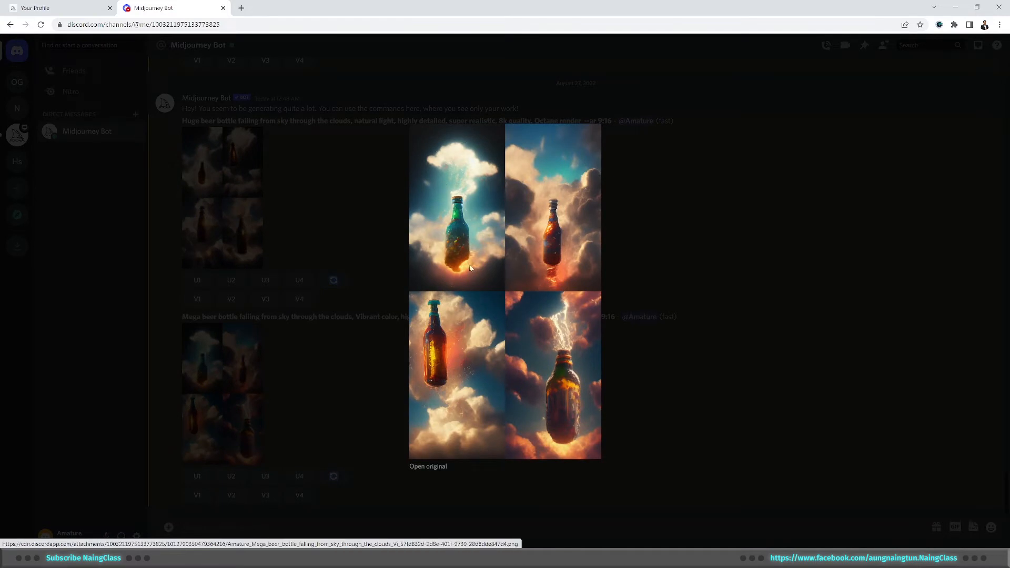
click(742, 389)
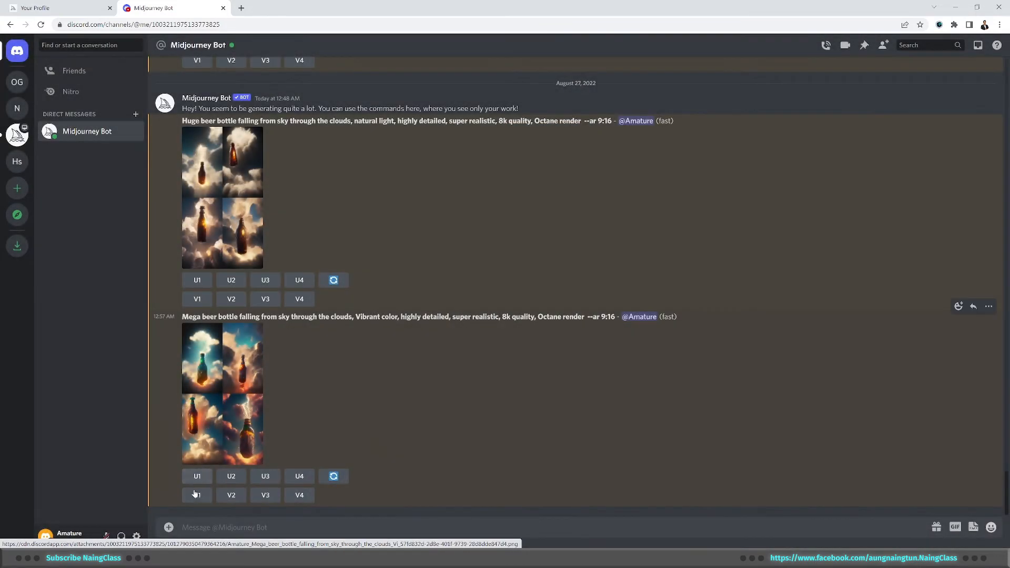
click(197, 496)
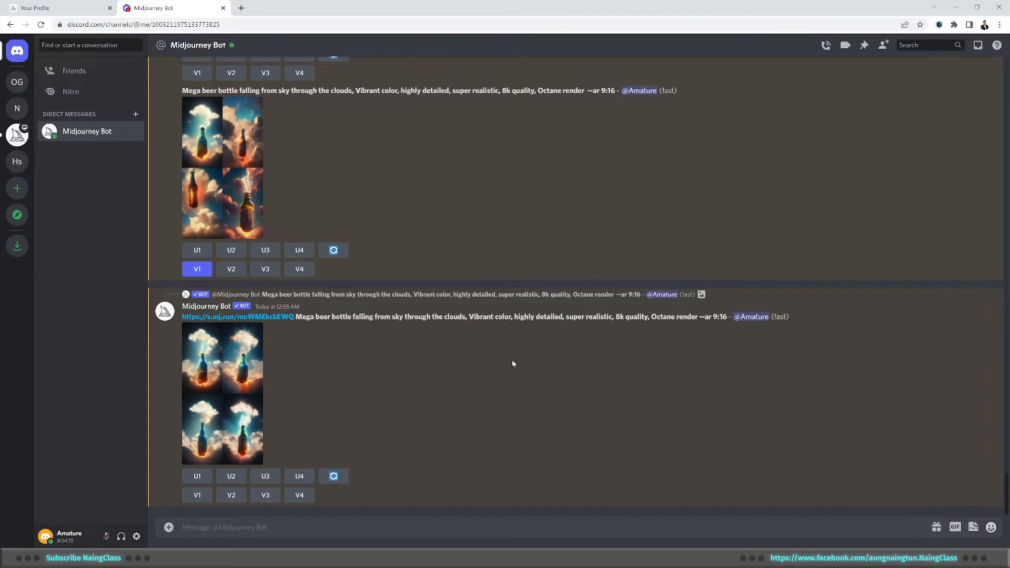
Step: Examine the four bottle variations enlarged and at original size, and return to the bot chat
click(248, 372)
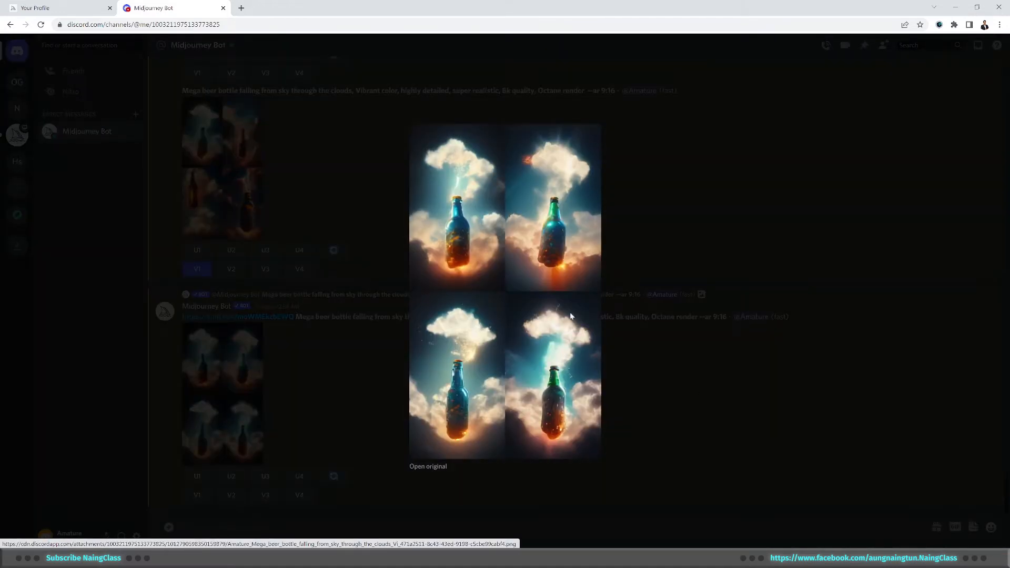
click(336, 381)
scroll(333, 375, up, 1)
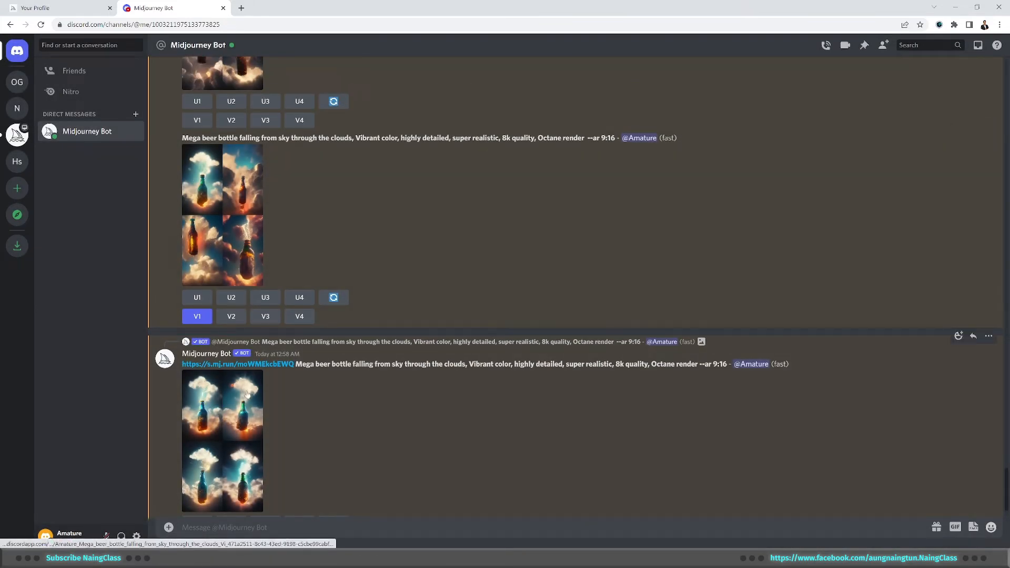
click(239, 430)
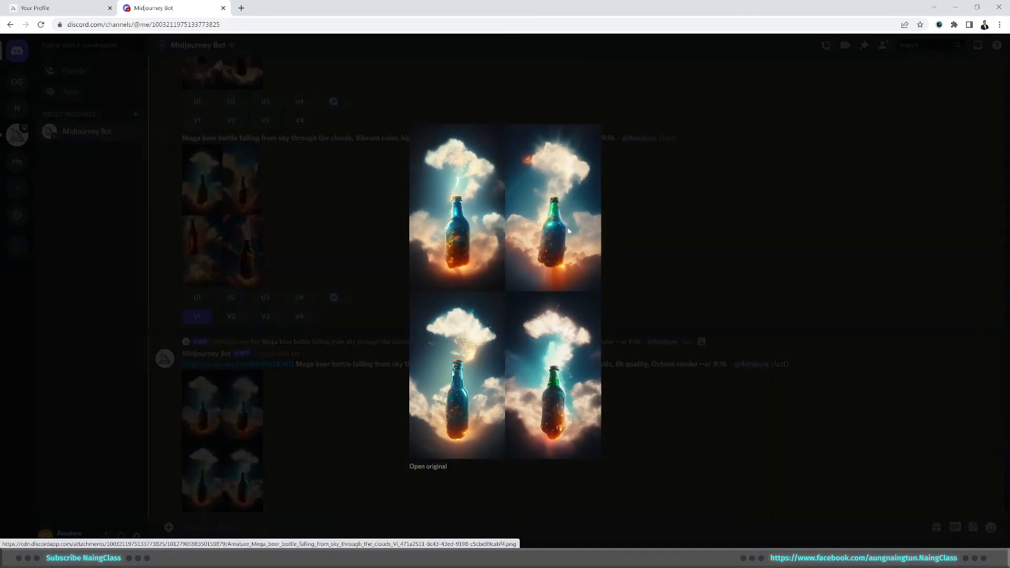
click(433, 468)
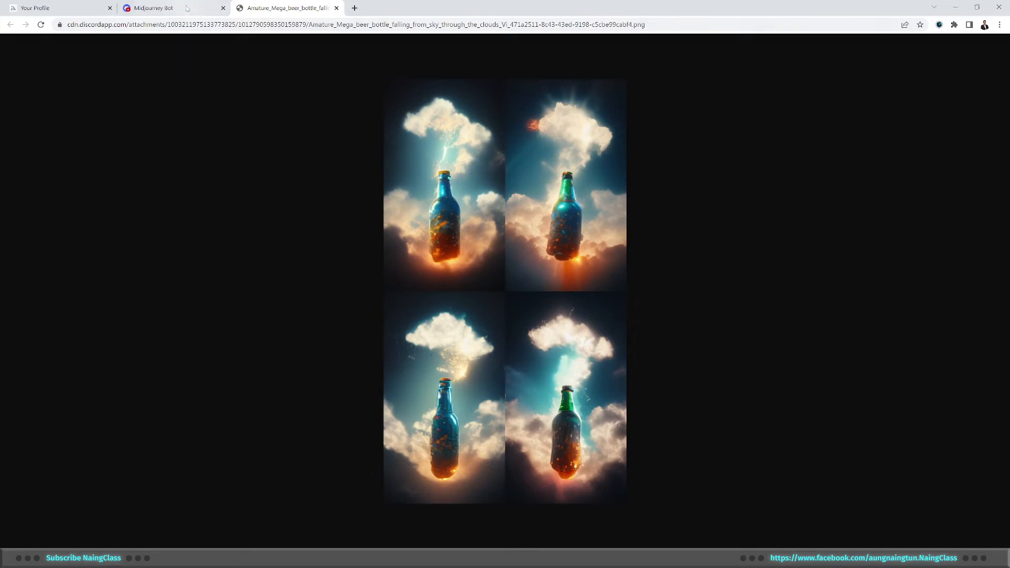
click(158, 8)
click(375, 449)
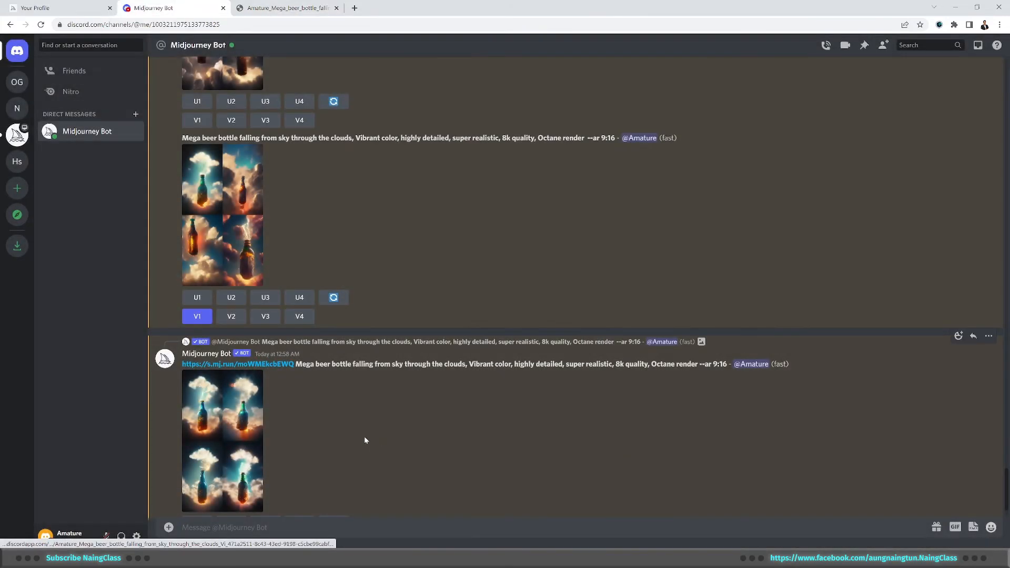
Step: Upscale the third image of the variation grid and check the upscaled bottle in the enlarged preview
scroll(205, 474, down, 1)
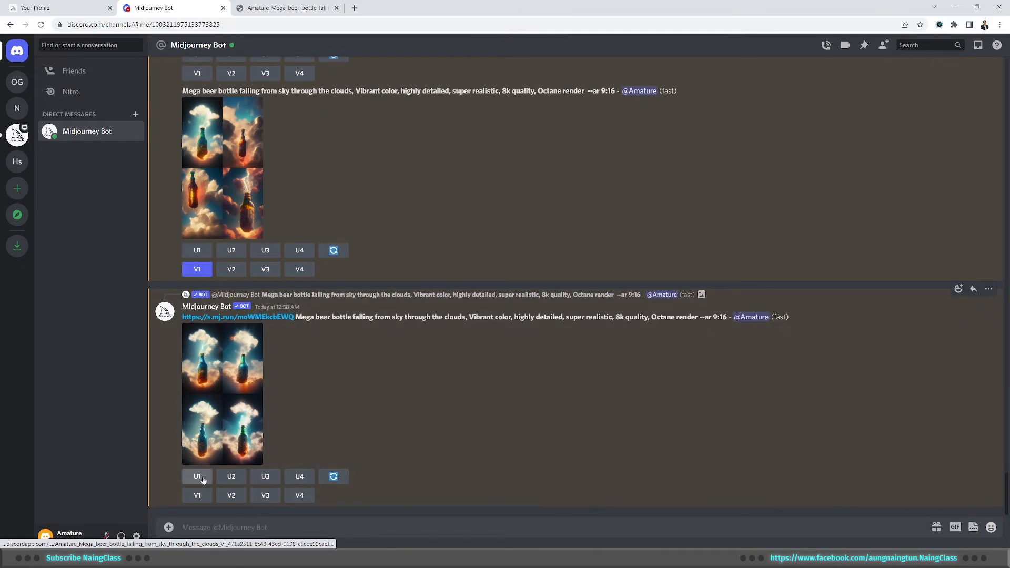
click(266, 477)
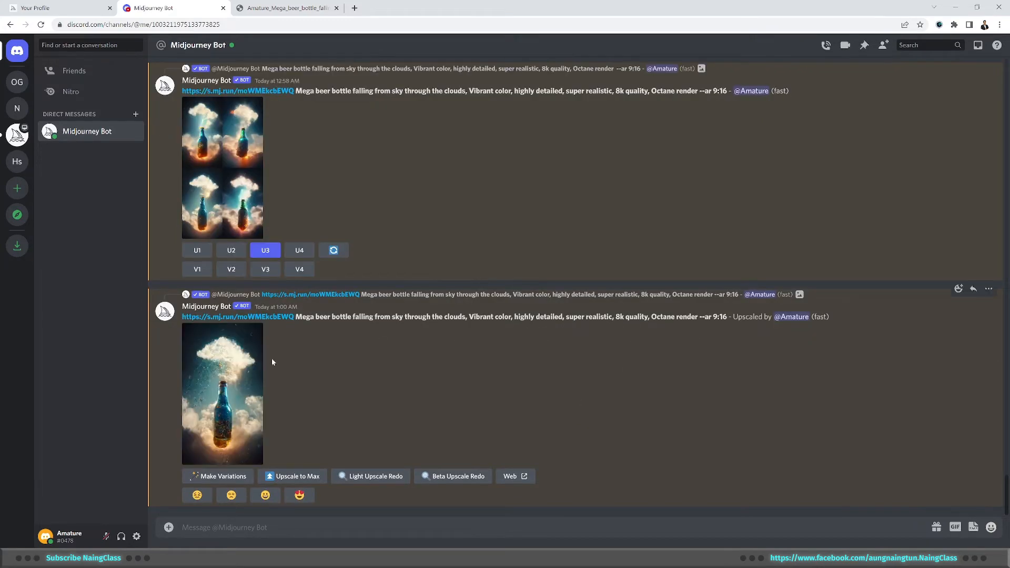
click(244, 367)
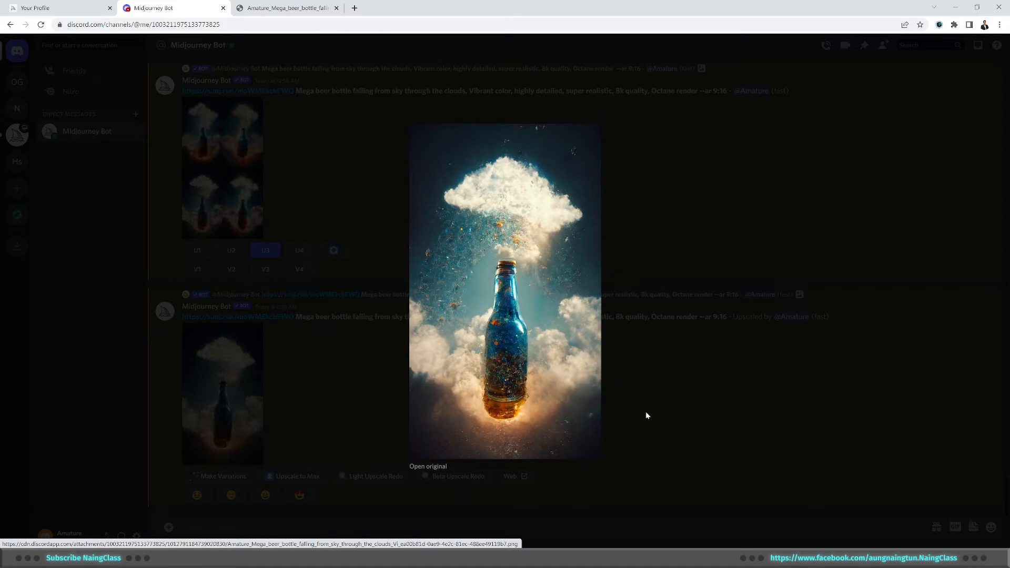
click(677, 414)
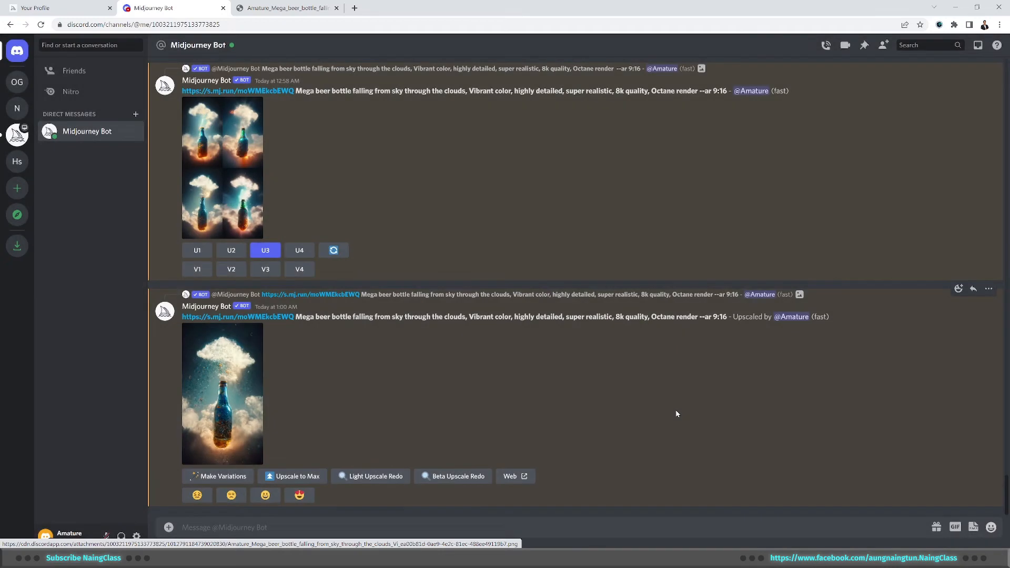
Step: Upscale the single upscaled bottle image to the maximum size
click(303, 477)
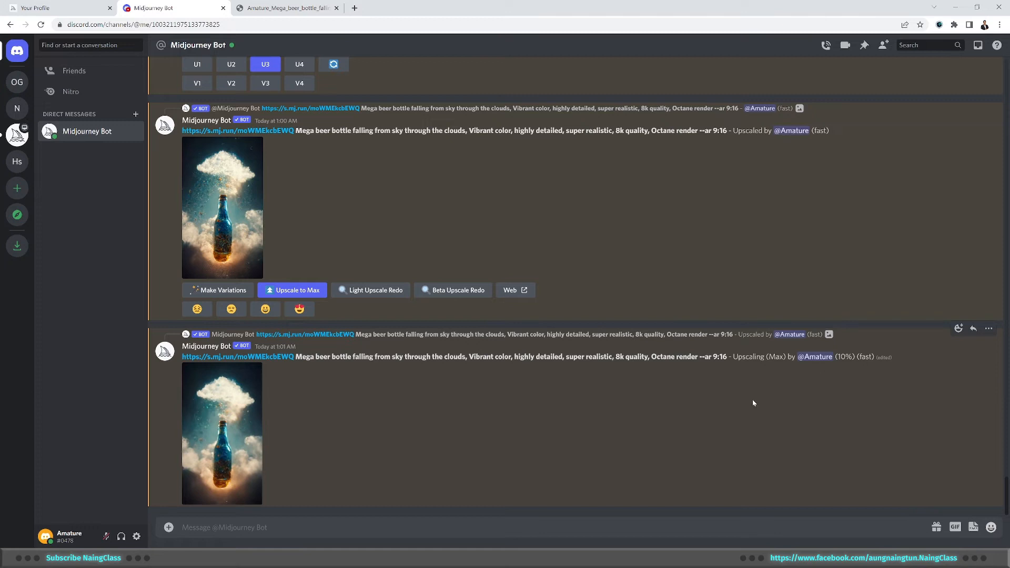
Step: Open the pink crystal rose with green gems in the Midjourney profile gallery, examine its prompt and details, and close it
click(66, 9)
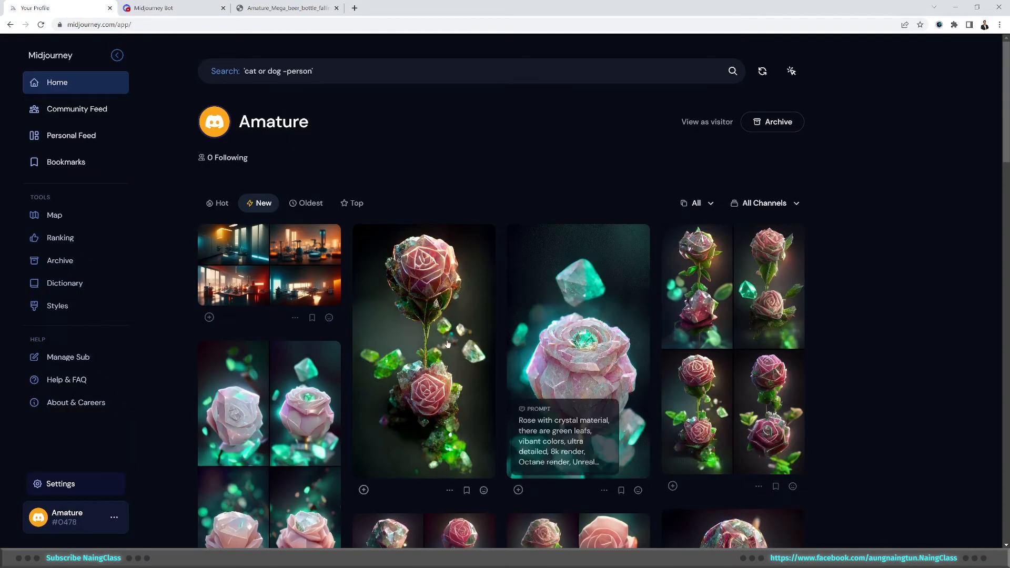
mouse_move(748, 377)
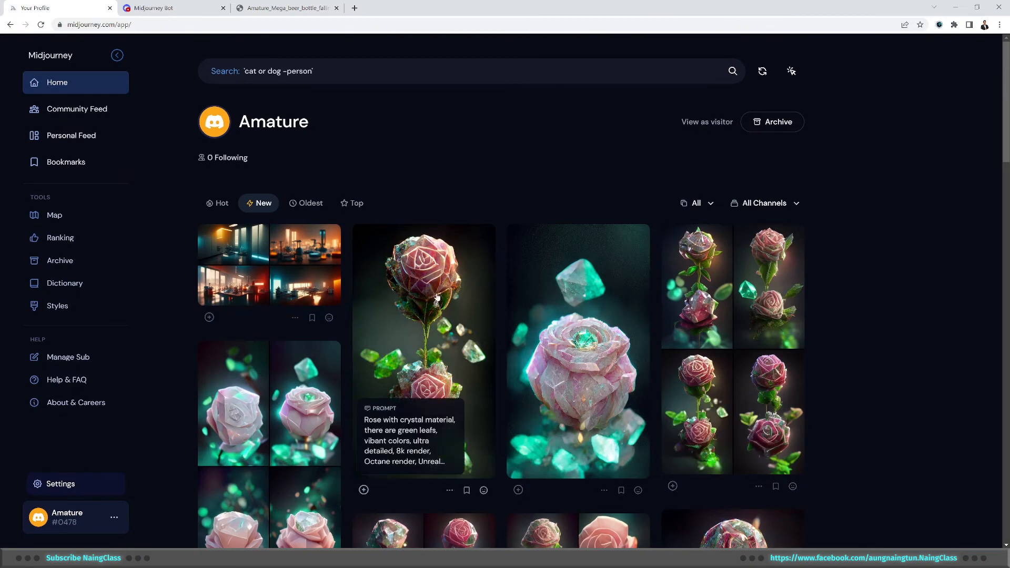
click(435, 291)
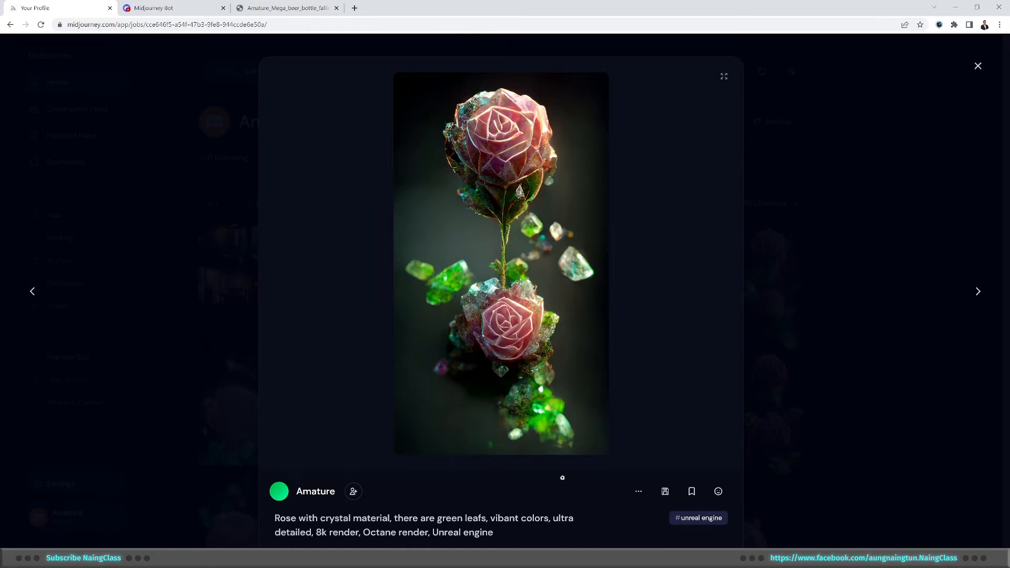
scroll(282, 490, down, 1)
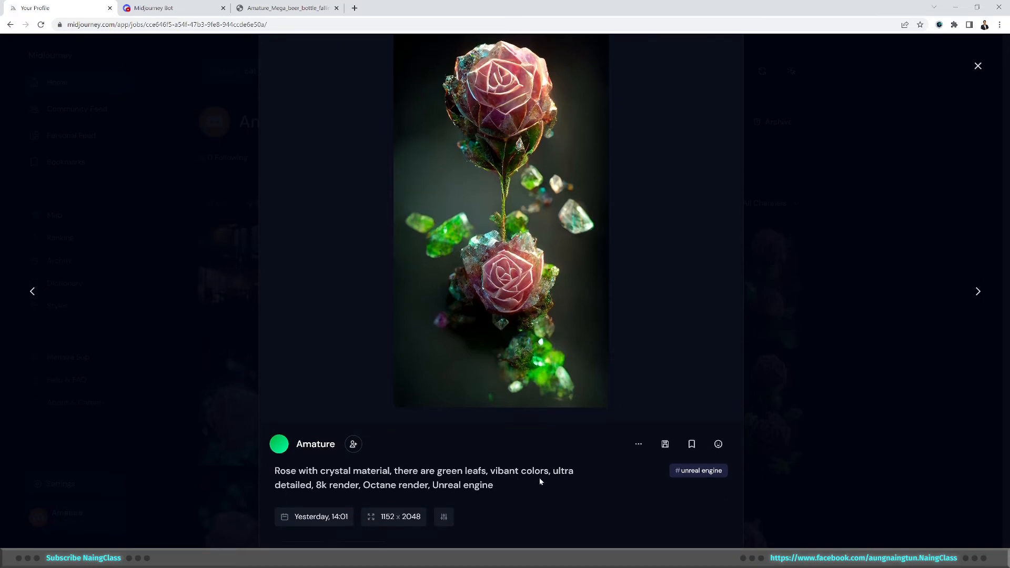
drag(519, 471, 488, 471)
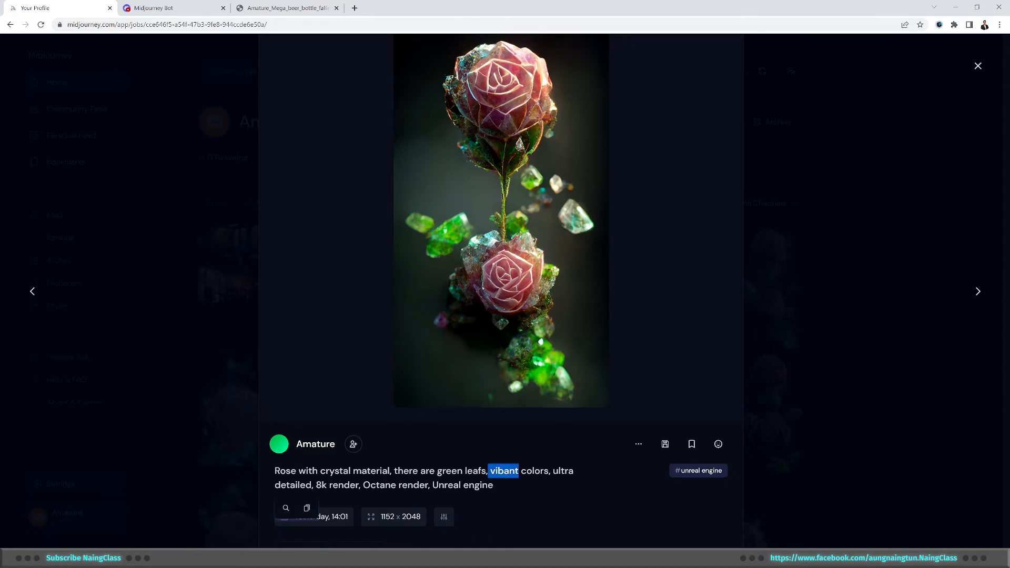
click(584, 474)
scroll(408, 490, down, 1)
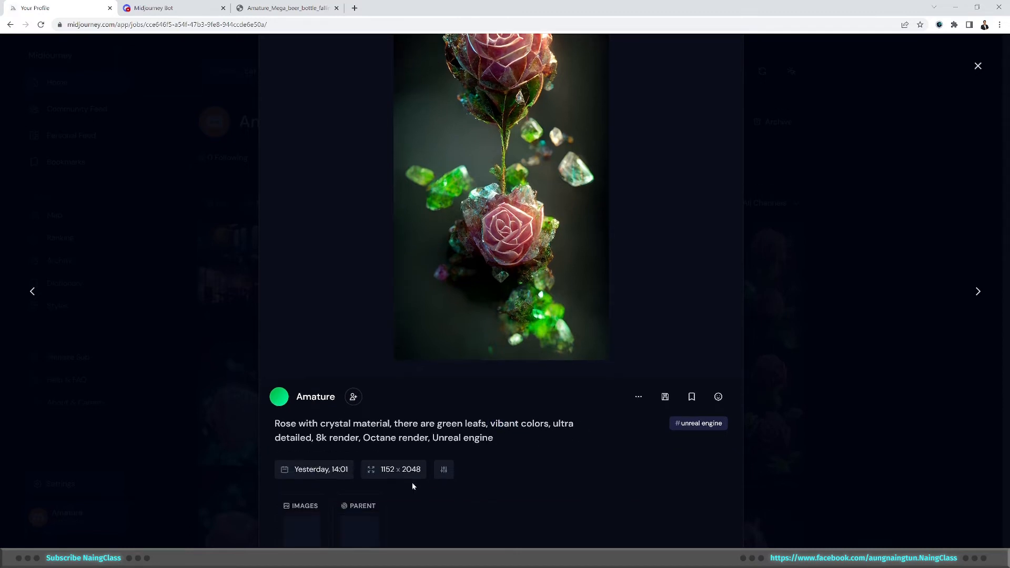
scroll(679, 124, up, 2)
click(977, 65)
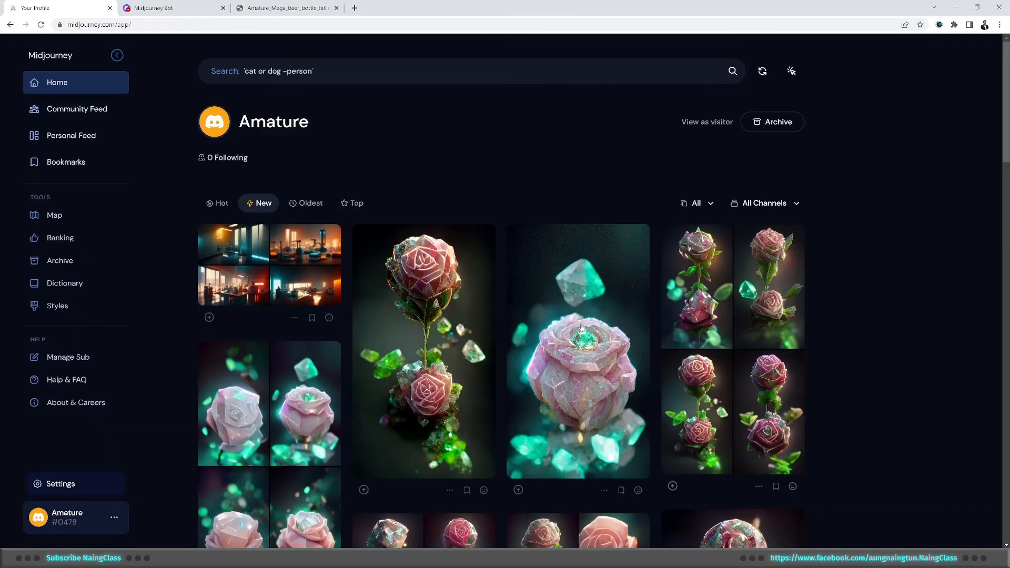
Step: View the pale pink crystal rose and the dark red double crystal rose enlarged in the profile gallery
click(617, 441)
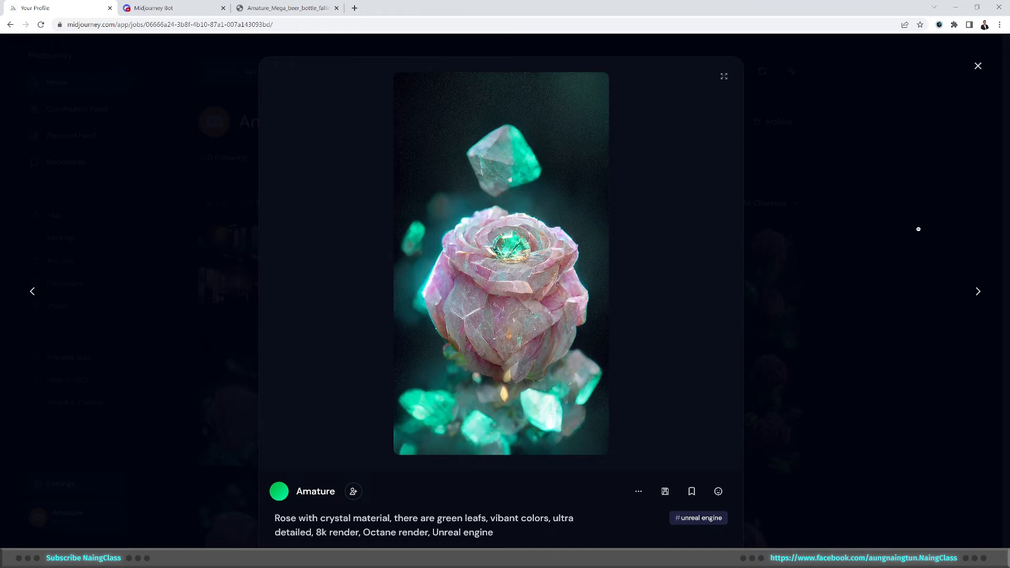
click(918, 229)
scroll(710, 421, down, 2)
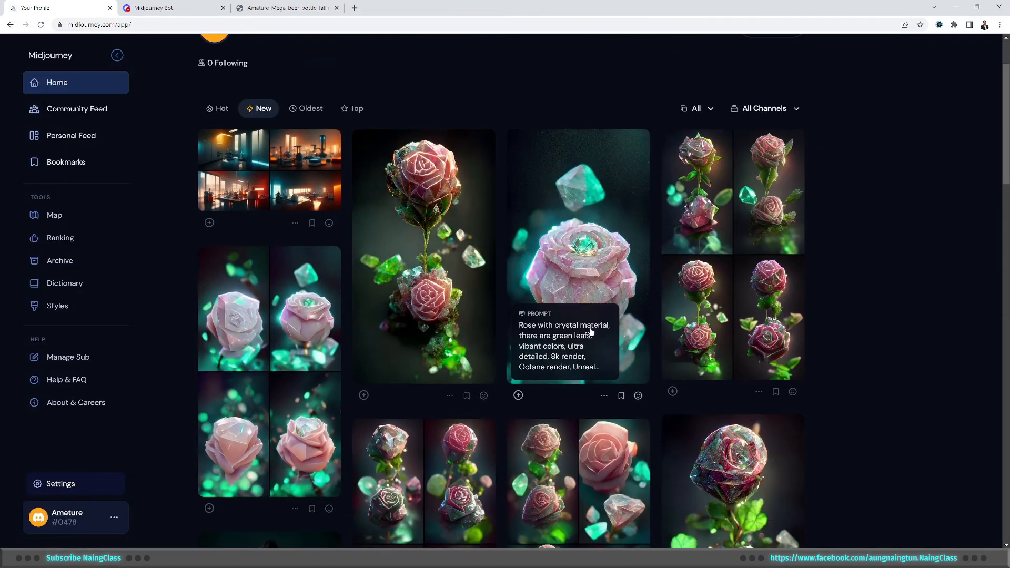
click(725, 461)
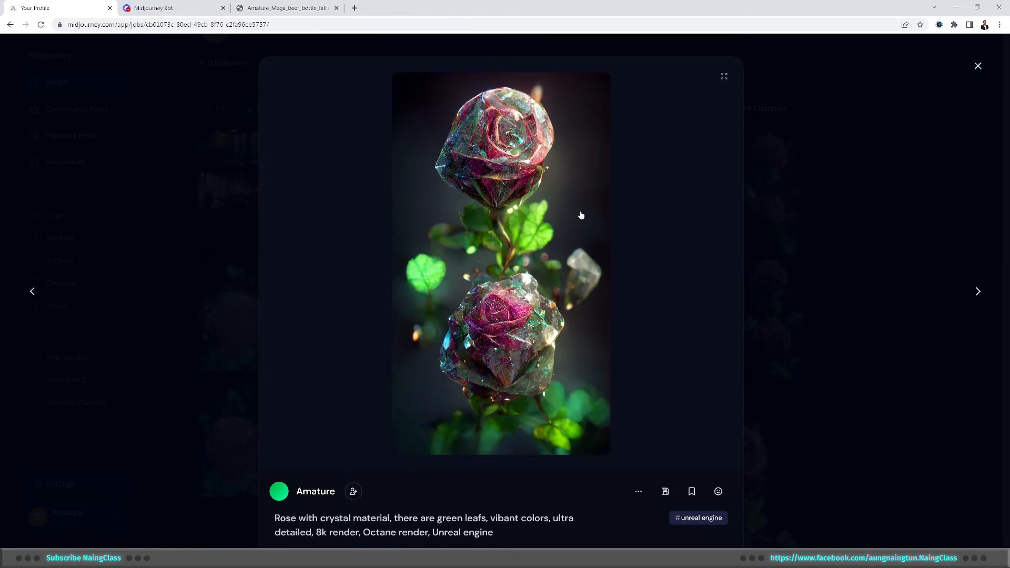
click(979, 63)
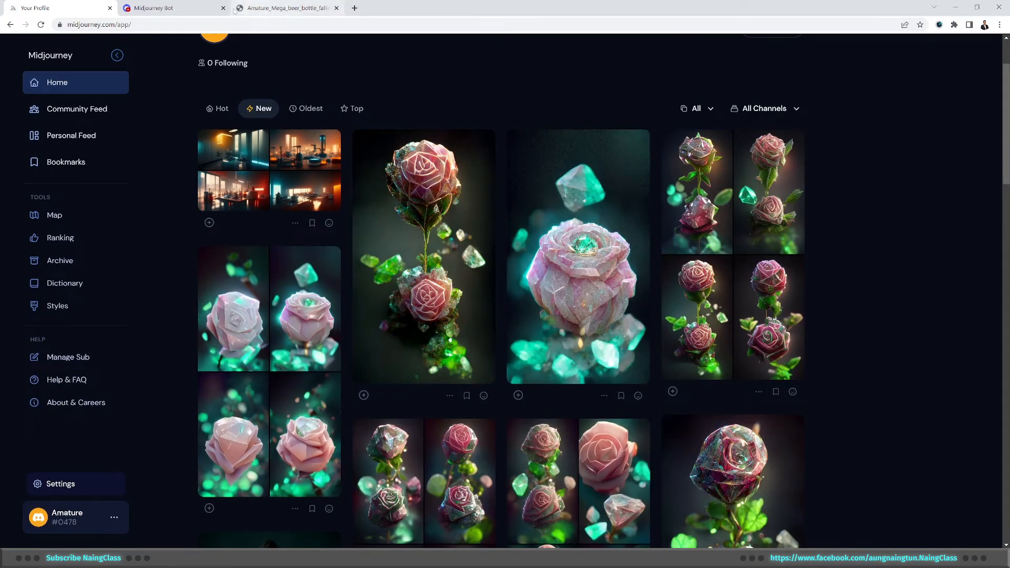
Step: Return to the Midjourney Bot chat, close the old bottle image page, and read the "Running out" notice
click(158, 8)
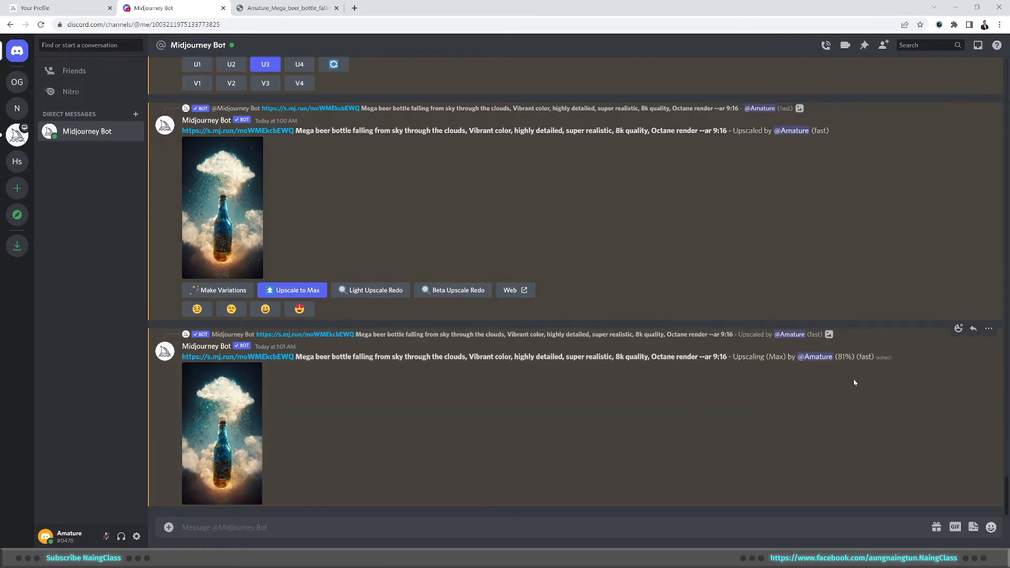
click(337, 8)
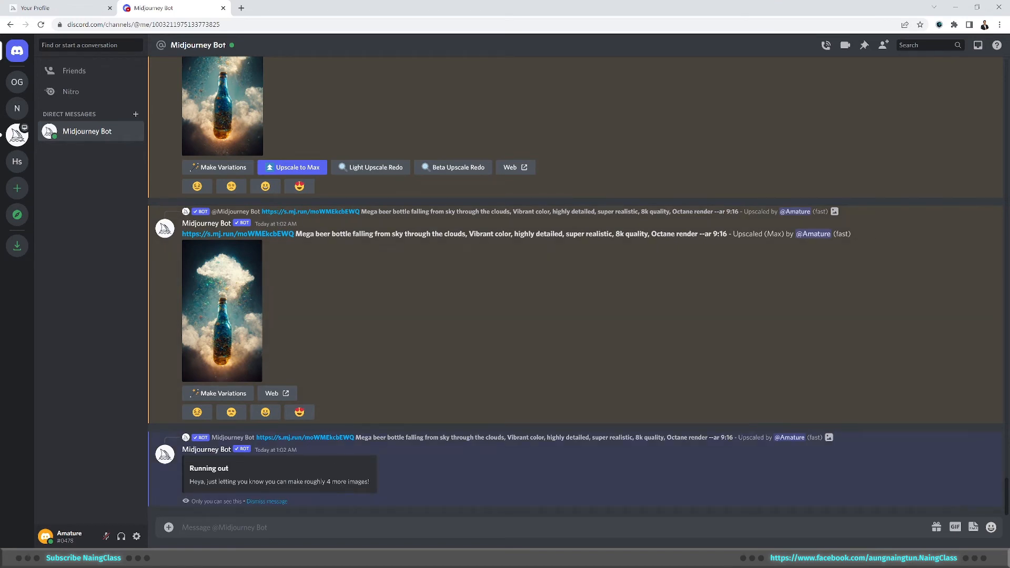
drag(326, 482, 364, 482)
click(474, 332)
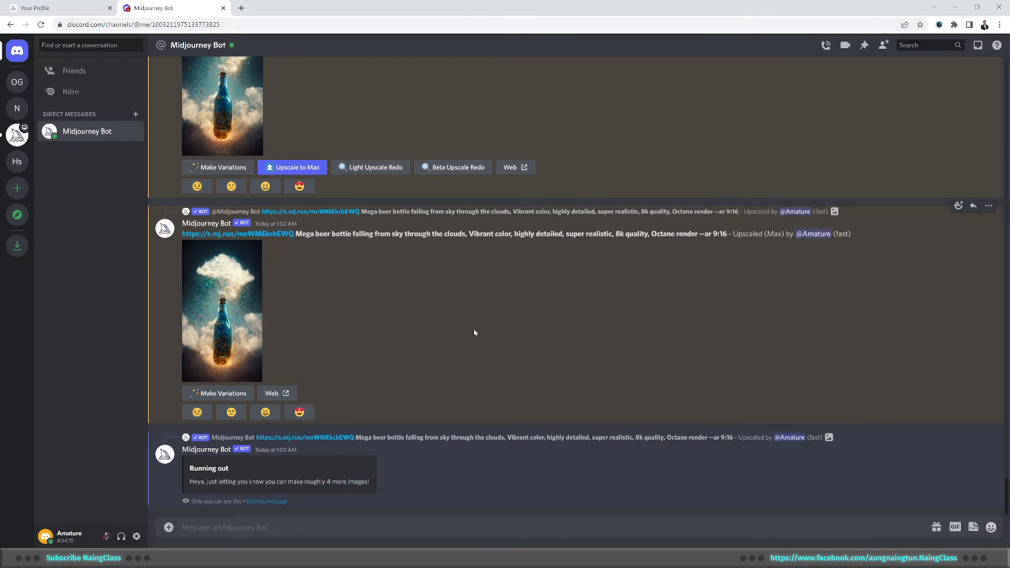
Step: Open the max-upscaled bottle image at original size, save it as a PNG file, and close its page
click(222, 311)
click(435, 467)
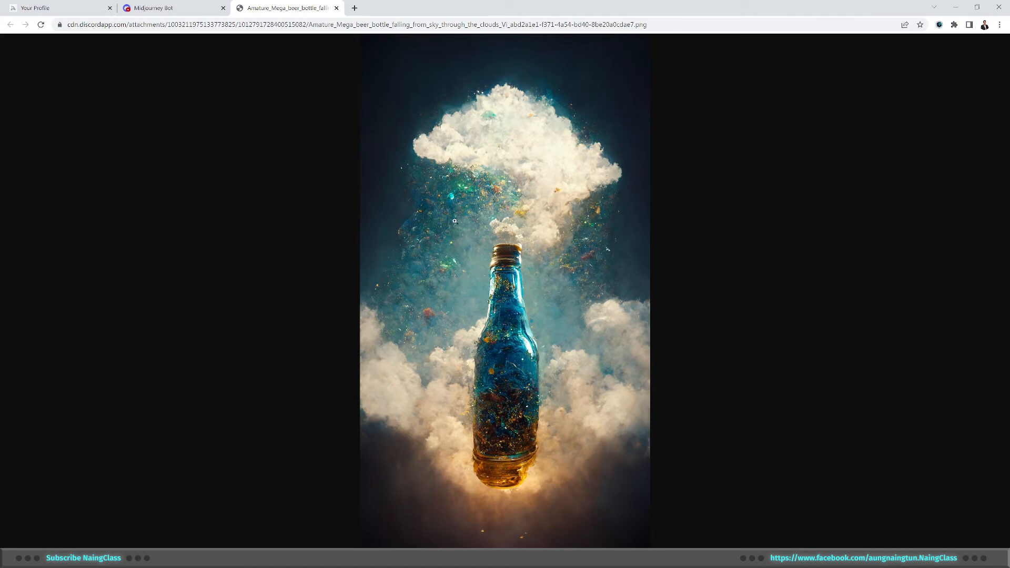
right_click(518, 304)
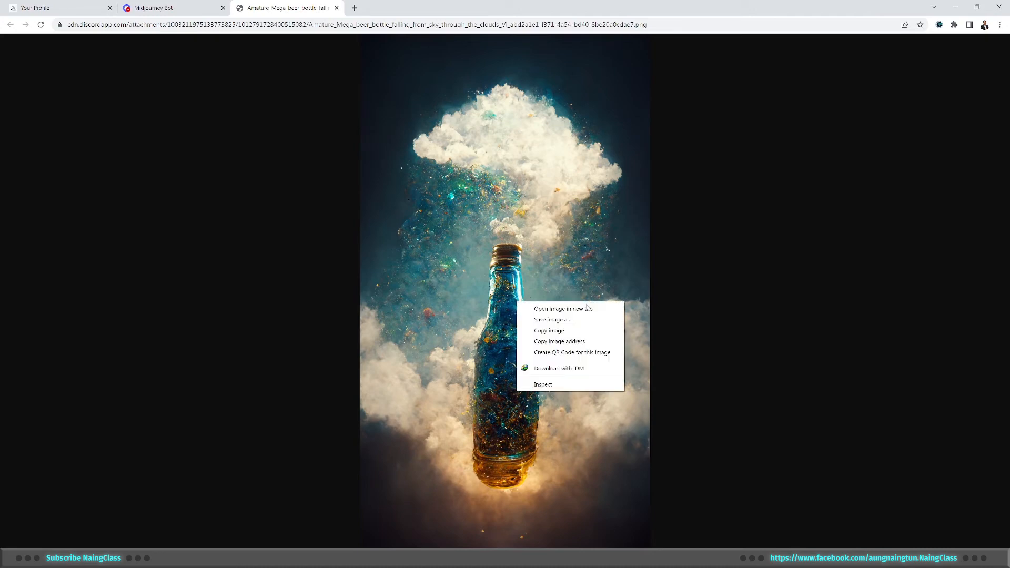
click(585, 324)
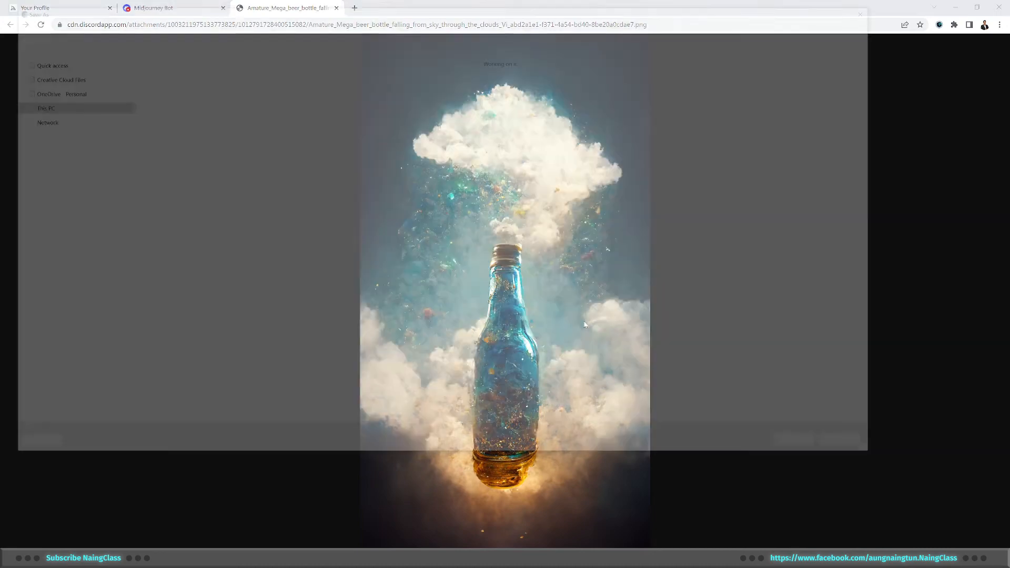
click(806, 447)
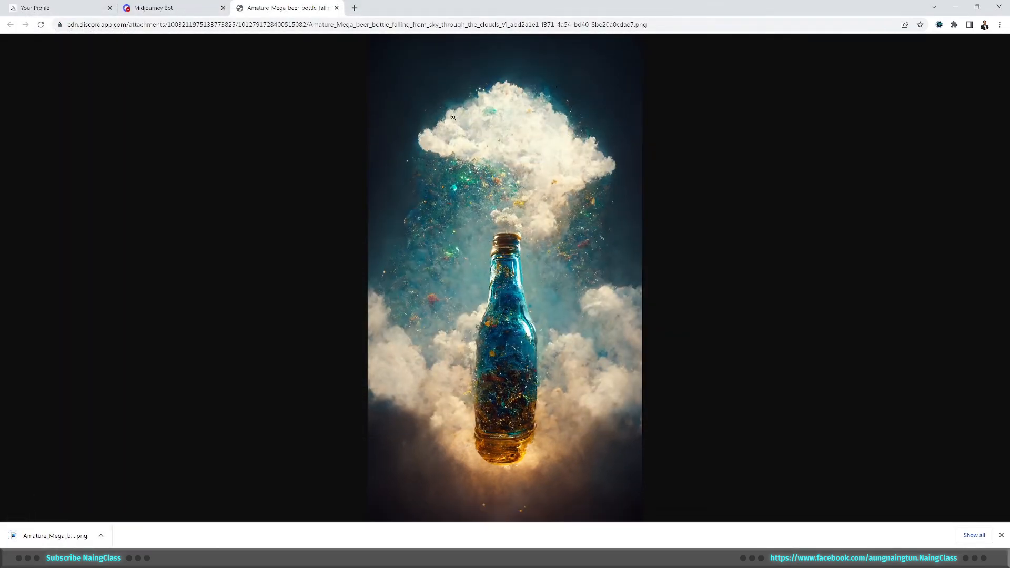
click(336, 7)
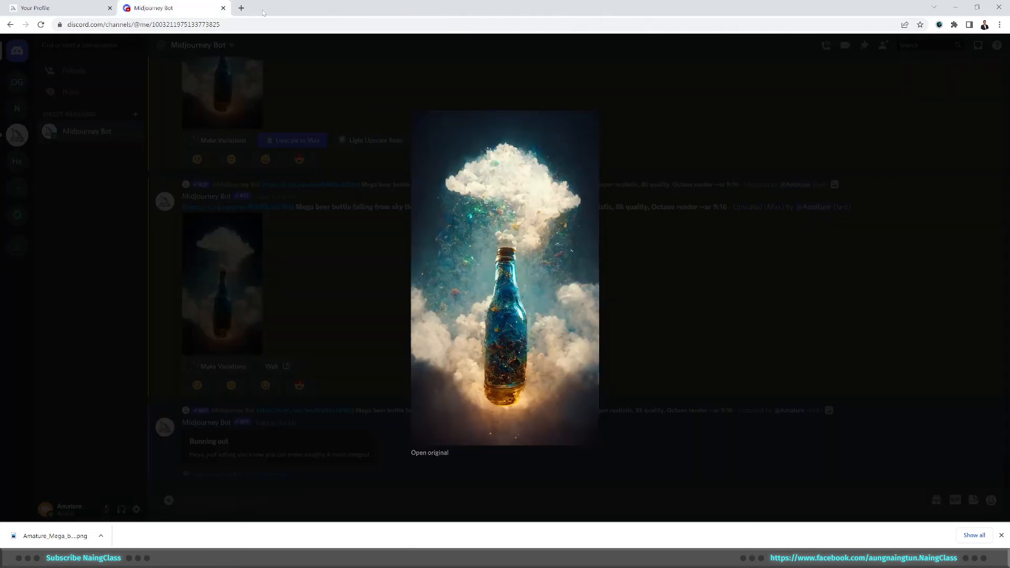
Step: Search Ecosia images for "beer bottle isolated" on a new page
click(242, 7)
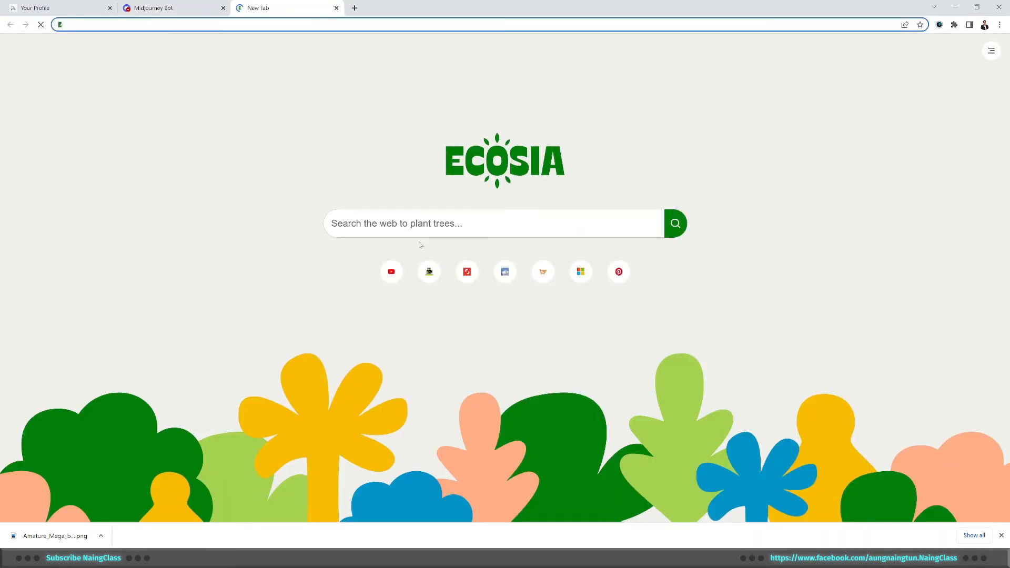
click(417, 223)
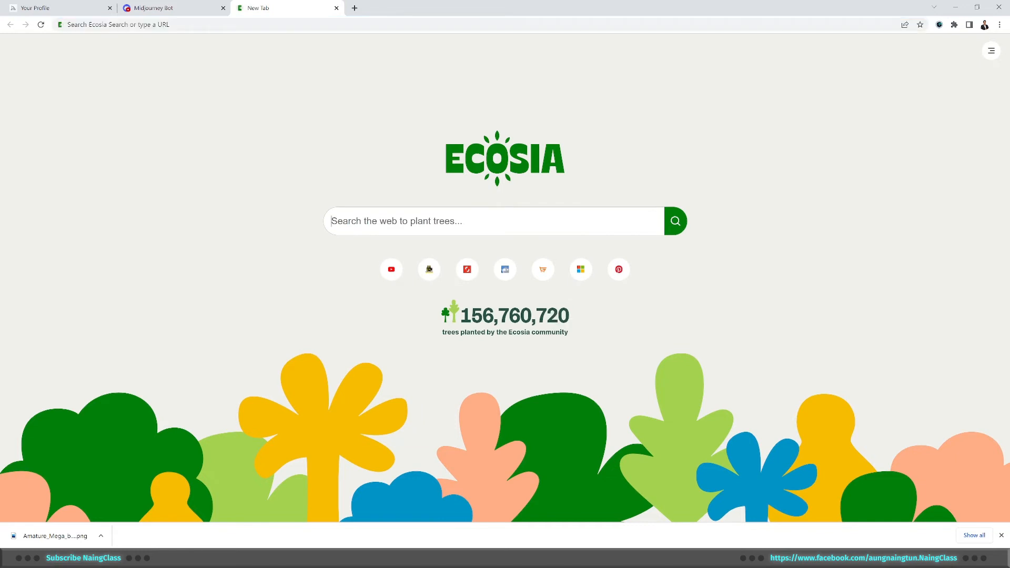
text(b)
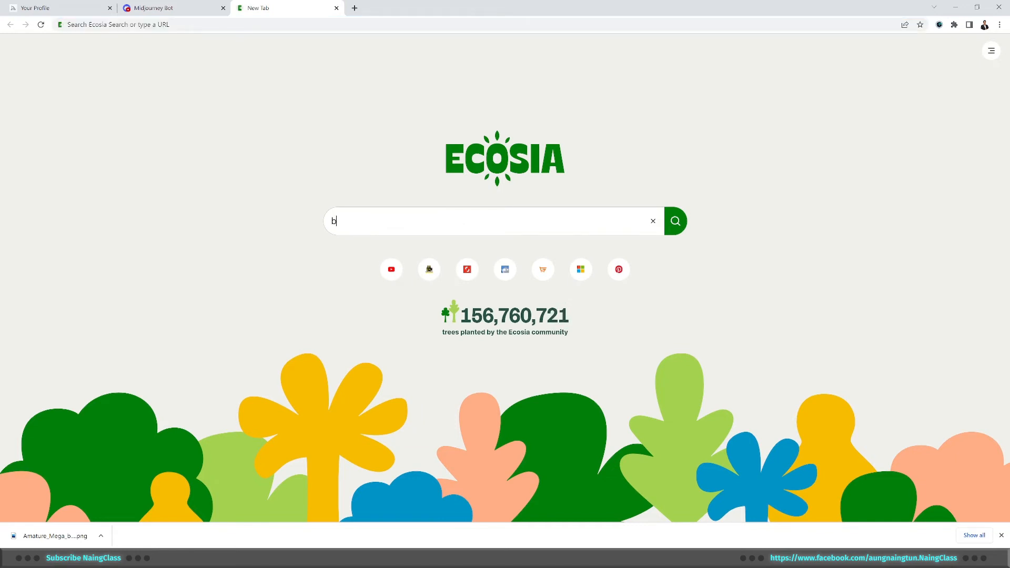
text(eer bottle)
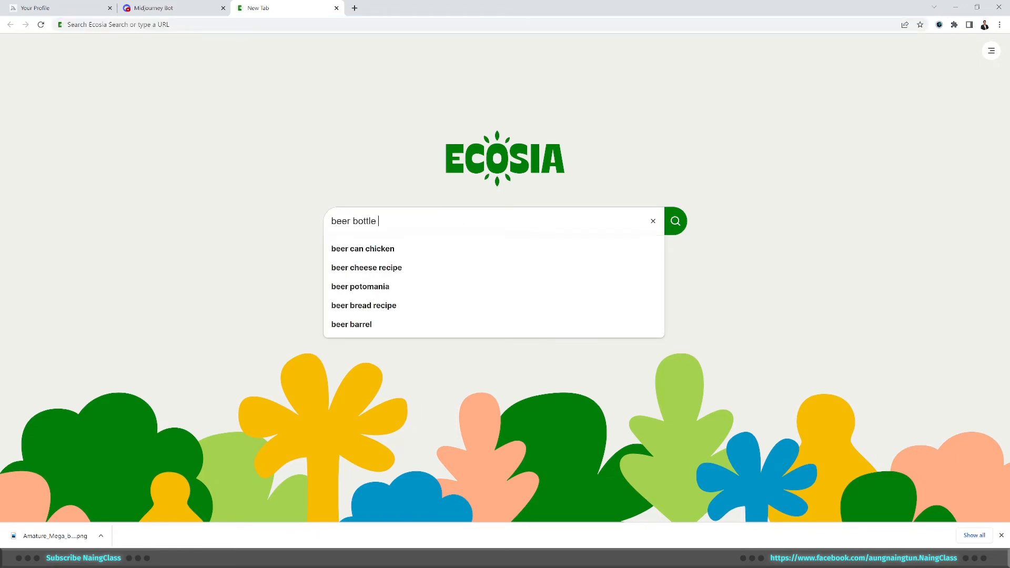
text( isolated)
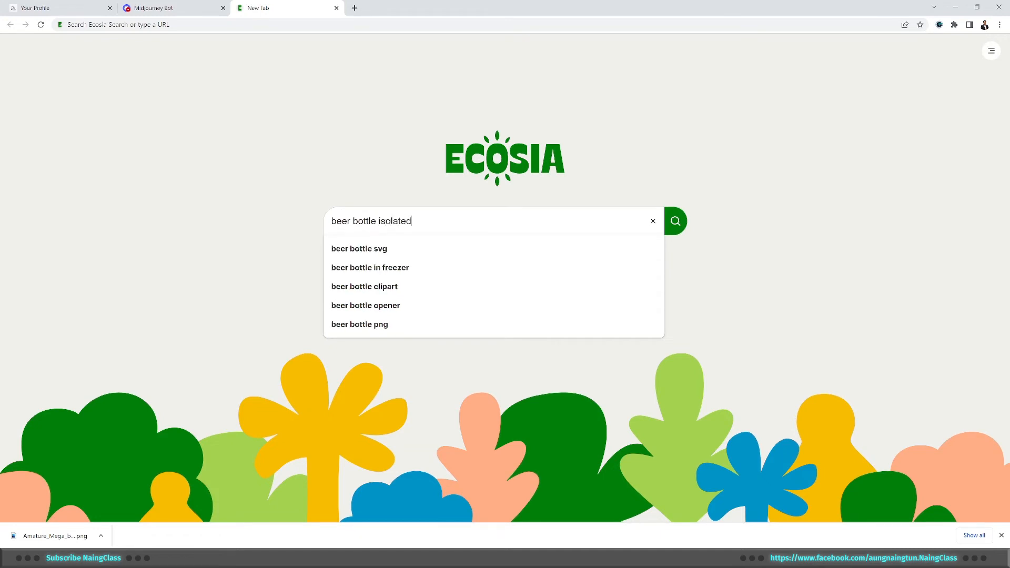
key(Return)
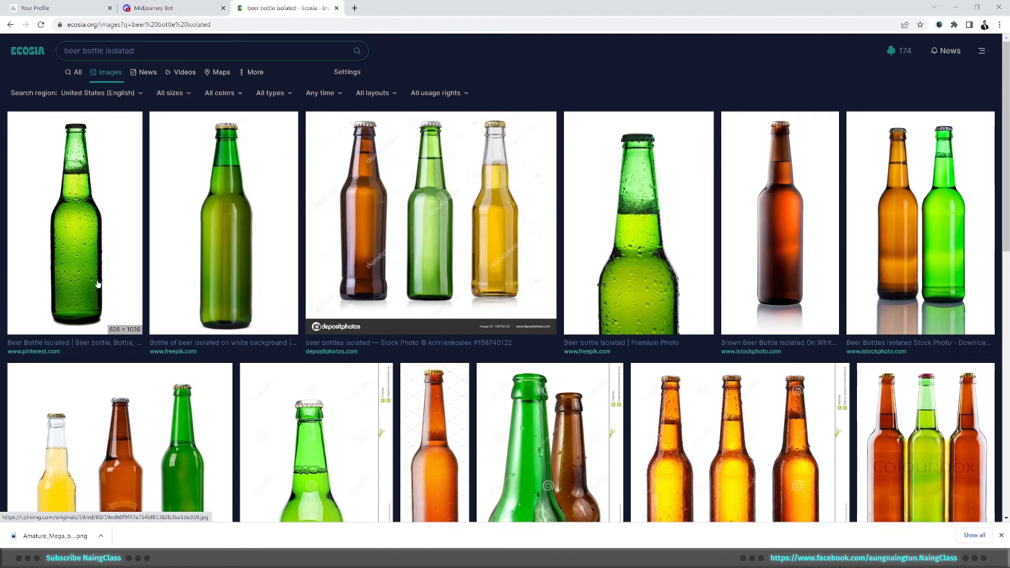
Step: Check the generated bottle again for comparison, browse the isolated bottle results, and filter them to Large size
click(158, 8)
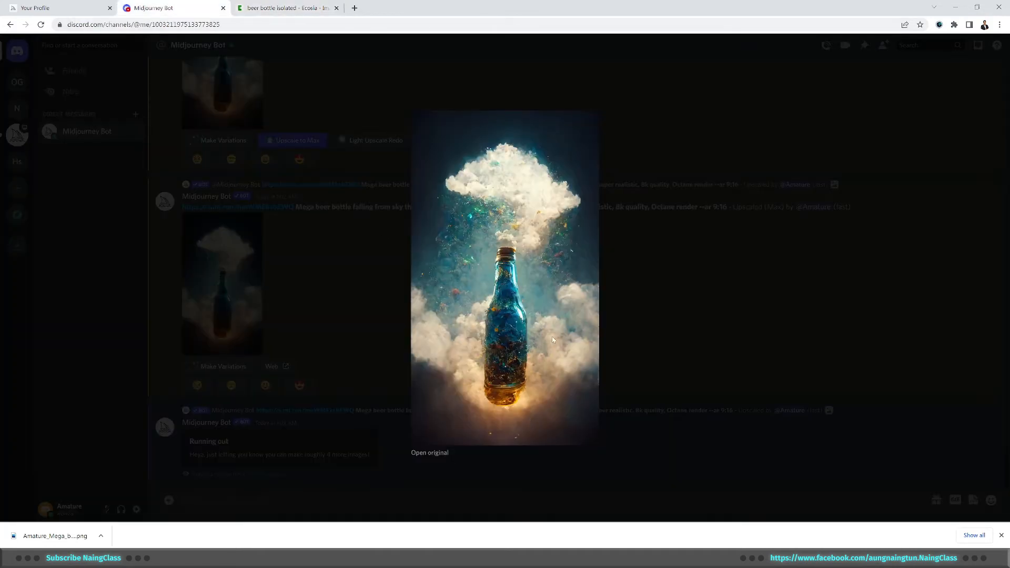
click(264, 11)
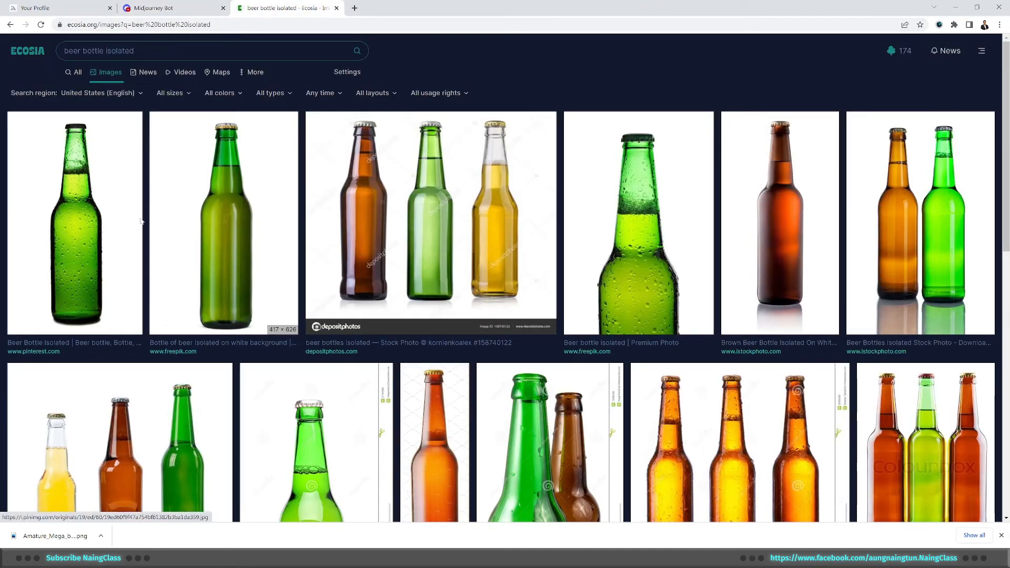
scroll(89, 227, down, 9)
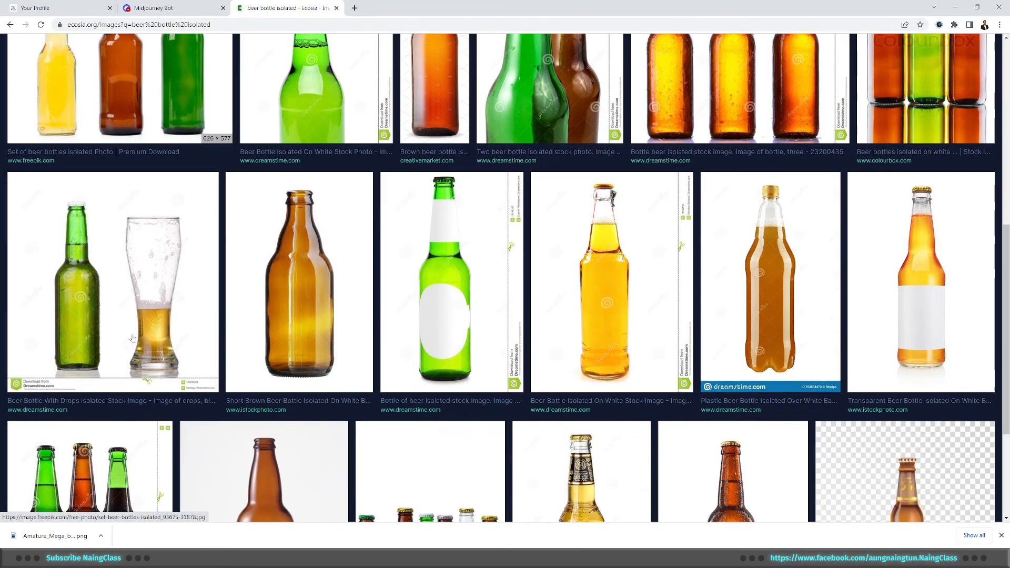
scroll(133, 339, down, 3)
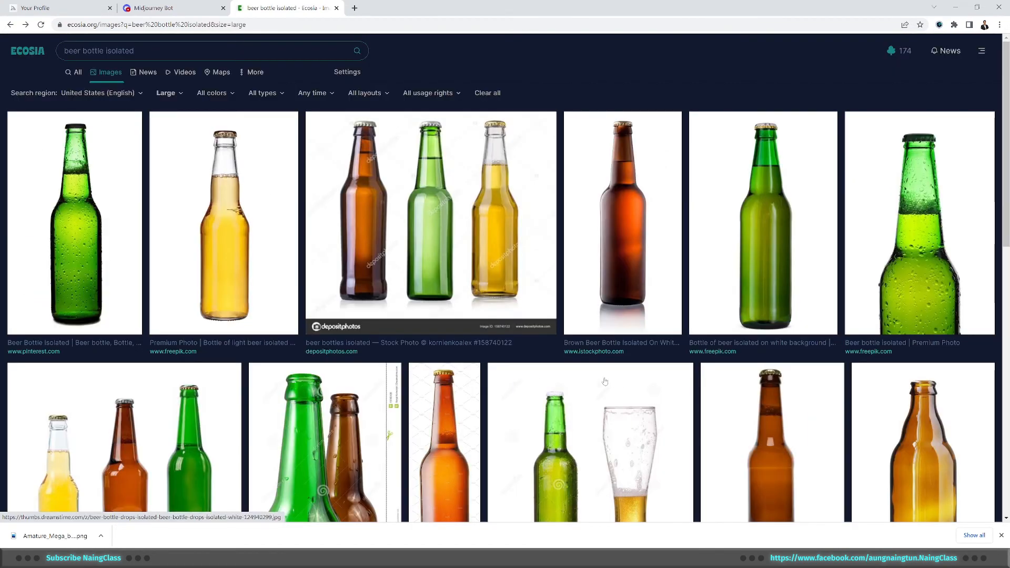
Step: Open the first green beer bottle result at full size and save the image
click(61, 236)
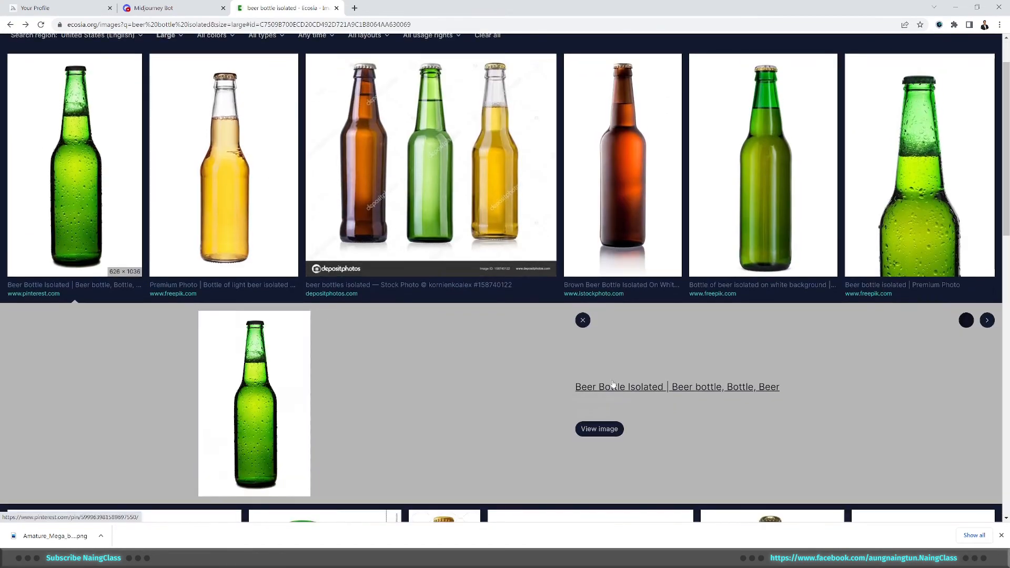
click(610, 428)
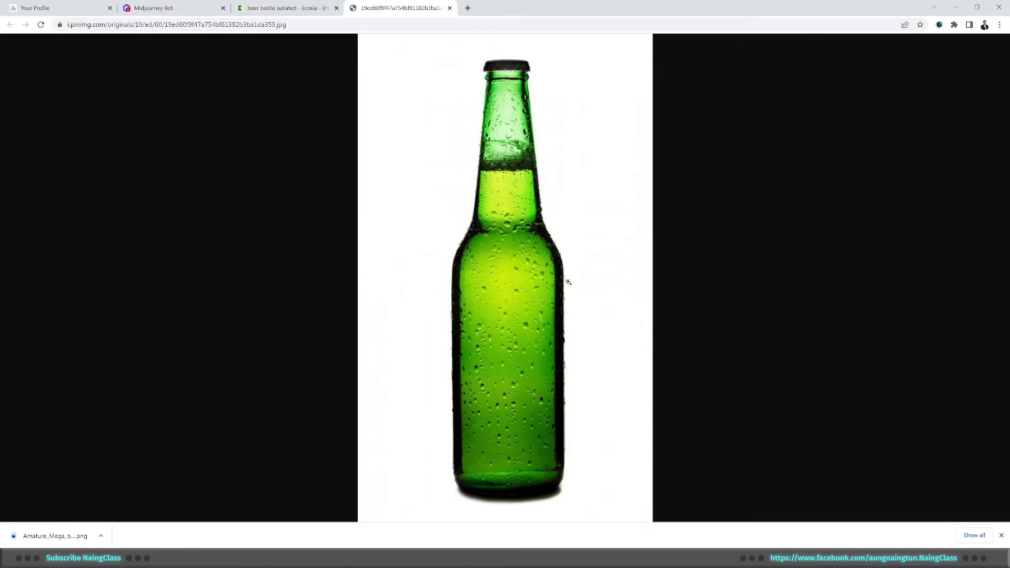
right_click(502, 242)
click(561, 262)
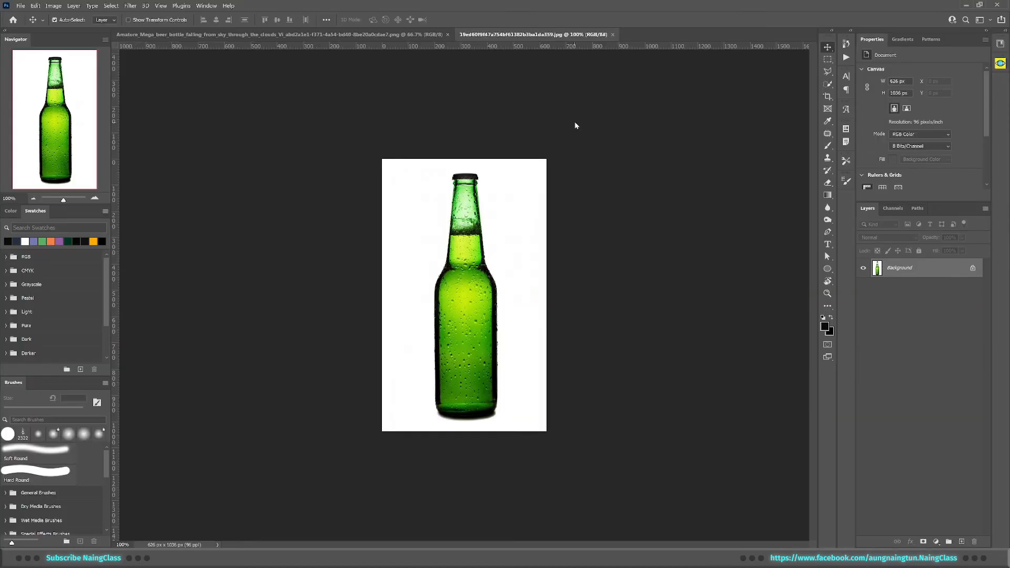
Step: In Photoshop, unlock the green bottle photo's background layer and remove its white background
click(972, 269)
scroll(961, 135, down, 1)
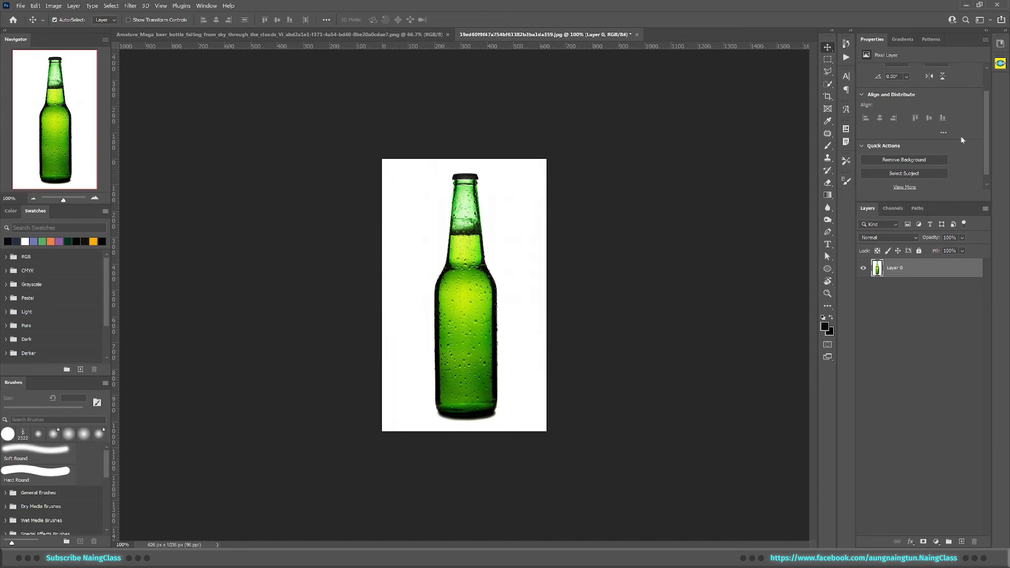
click(918, 159)
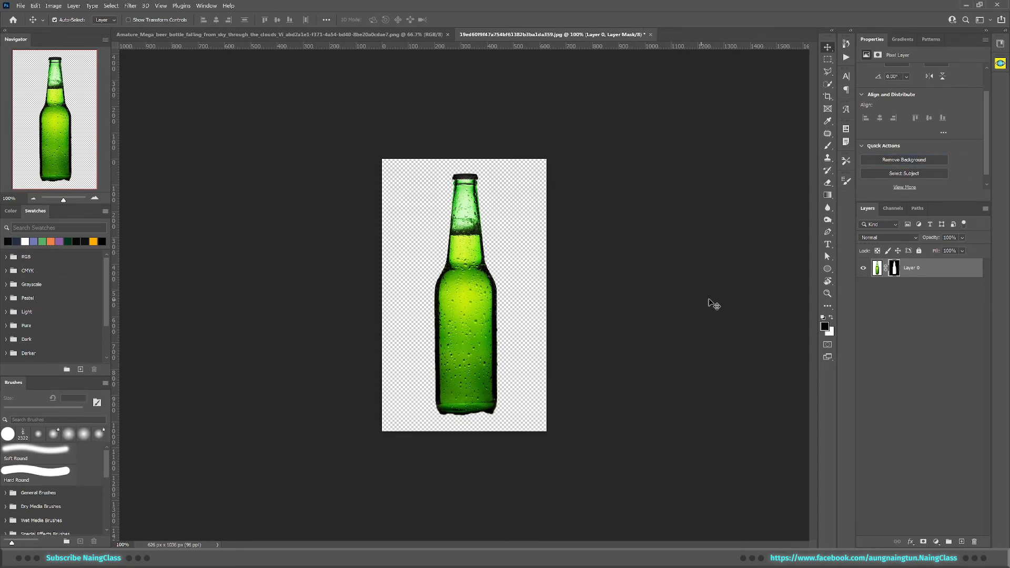
Step: Compare the bottle's base with the layer mask off and on, and lower the mask density to 44%
drag(526, 323, 474, 283)
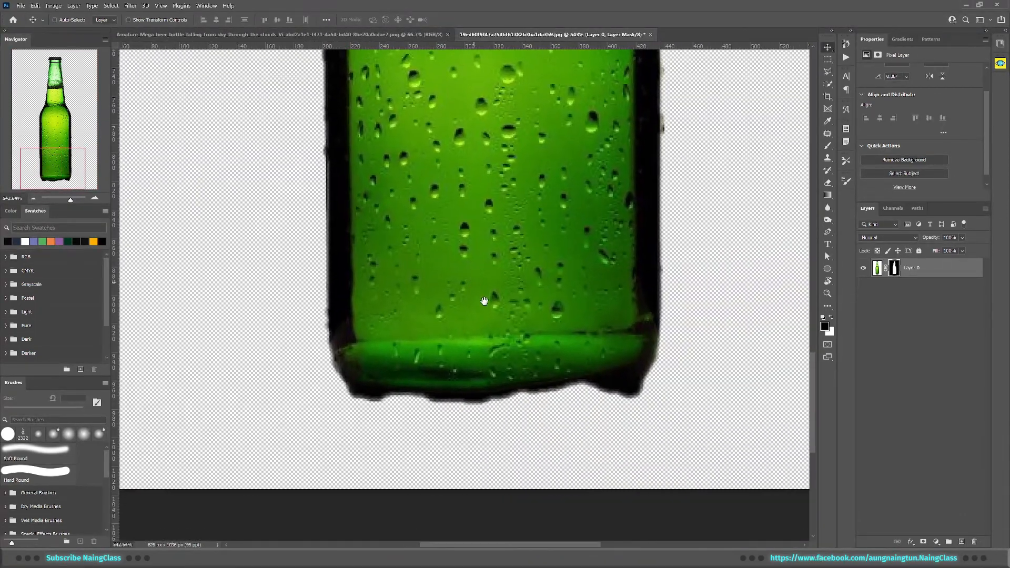
shift+click(896, 272)
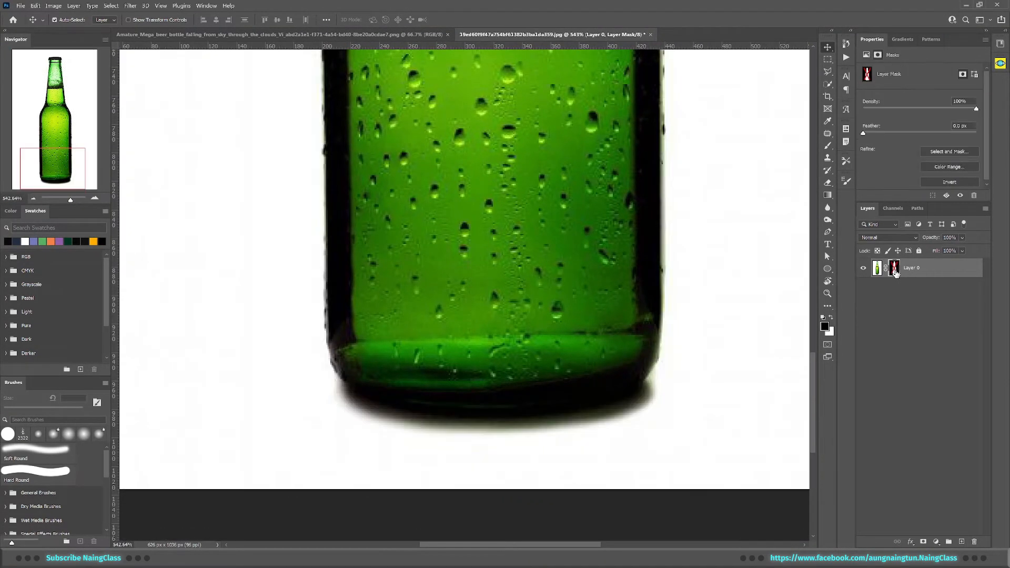
shift+click(896, 272)
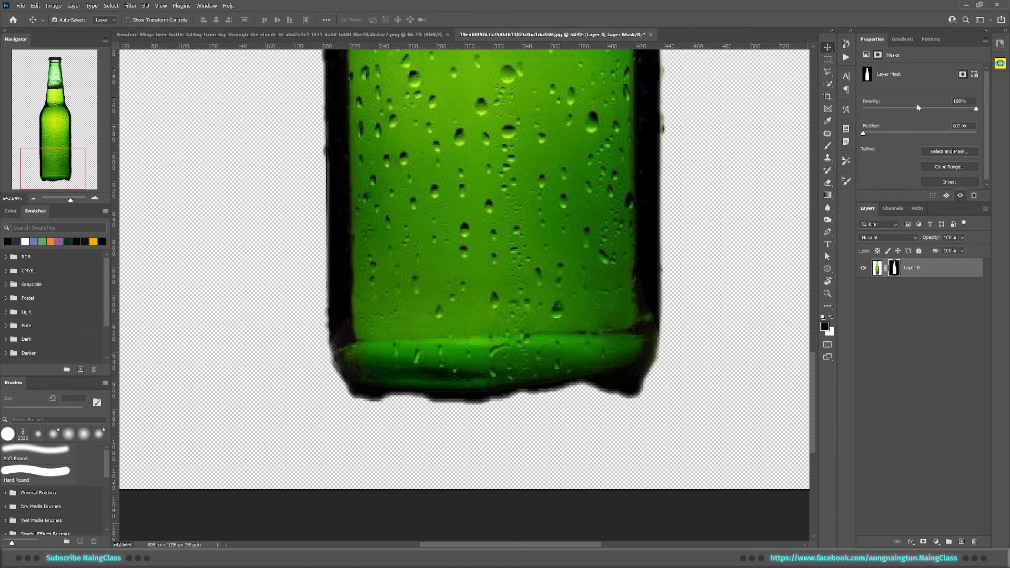
click(938, 108)
drag(938, 110, 912, 110)
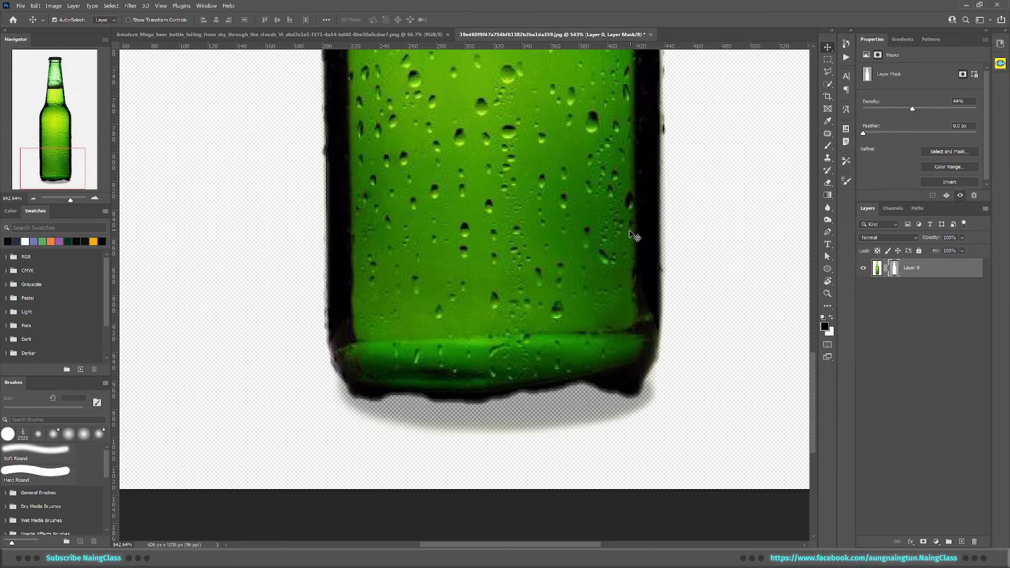
Step: Trace the bottle's rounded base with the Pen tool as a closed shape about 232 by 56 px
key(p)
click(328, 330)
drag(339, 374, 352, 393)
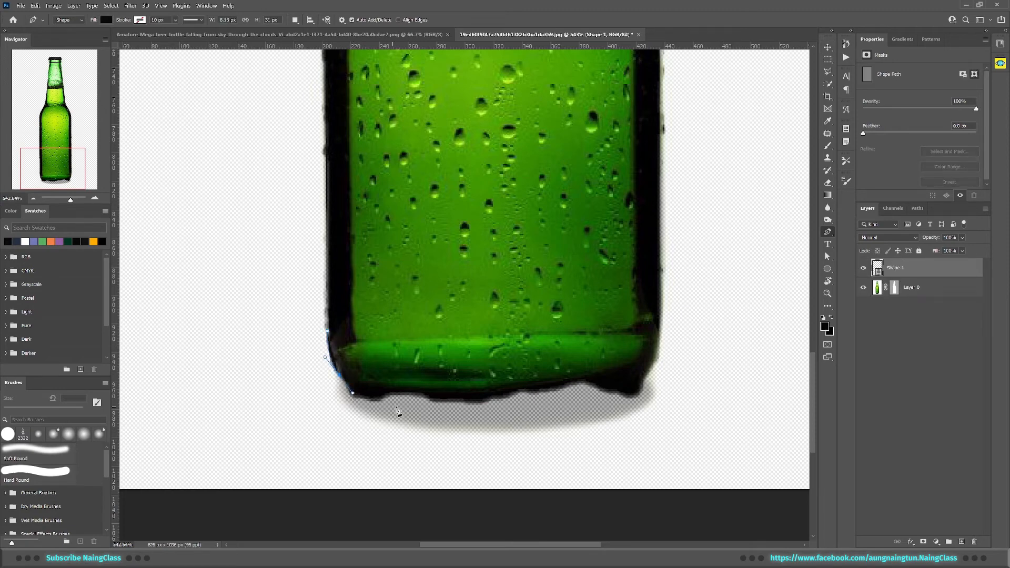
drag(467, 406, 533, 405)
key(ctrl+z)
drag(507, 409, 631, 405)
drag(656, 351, 664, 311)
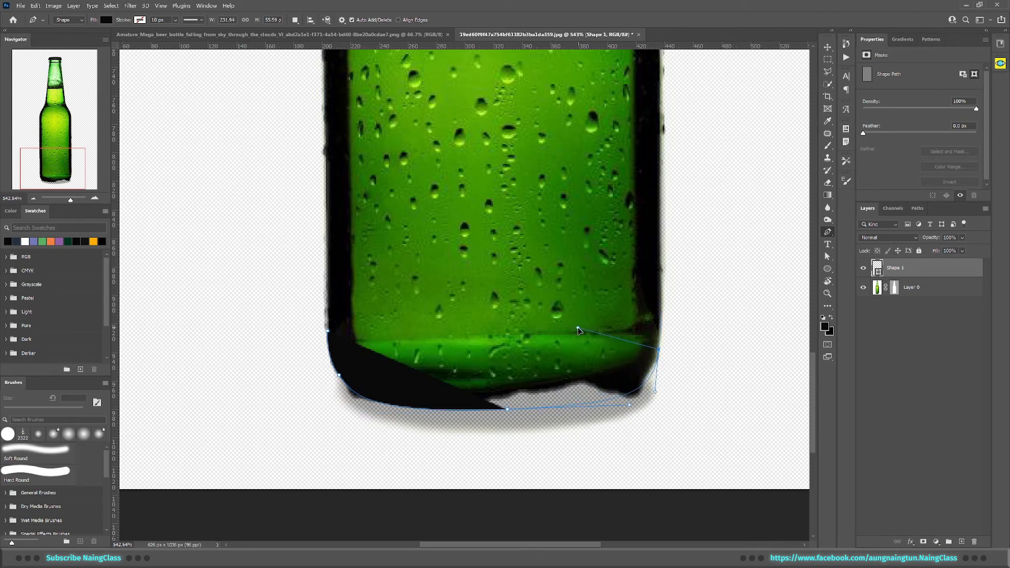
click(327, 331)
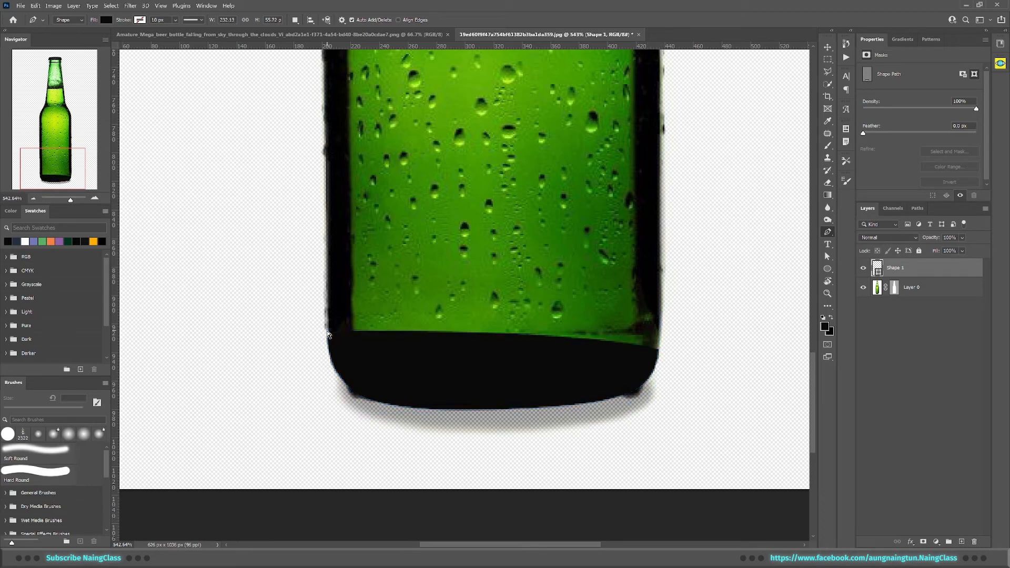
Step: Load the base shape as a selection, hide the shape, and fill the selected area of Layer 0's mask with white
ctrl+click(877, 274)
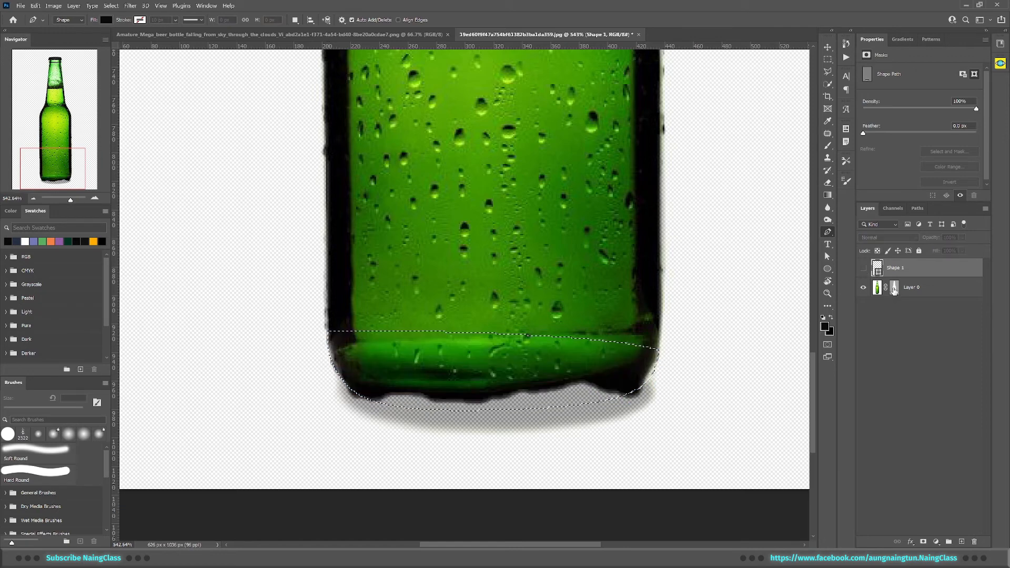
click(894, 287)
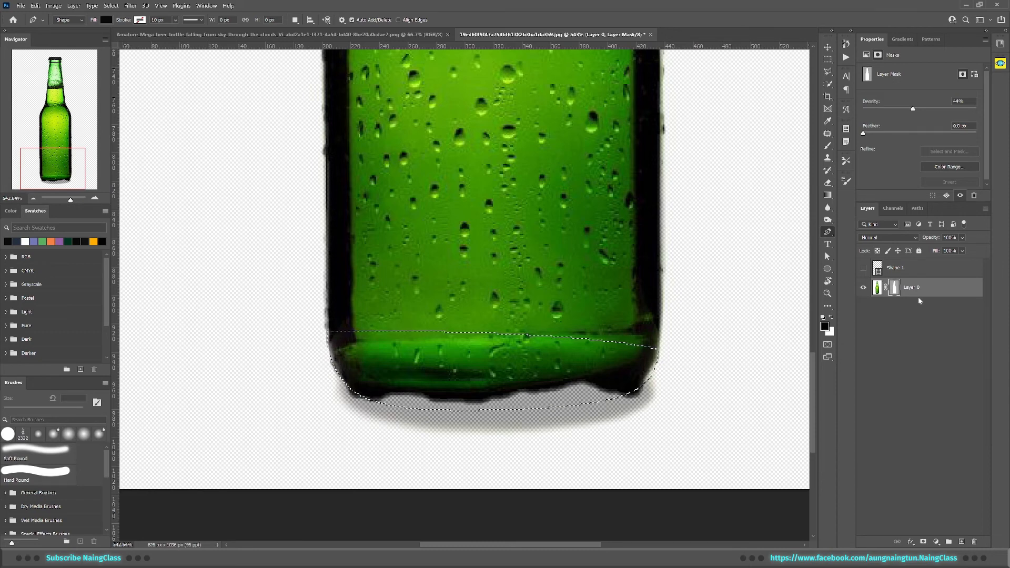
key(ctrl+Delete)
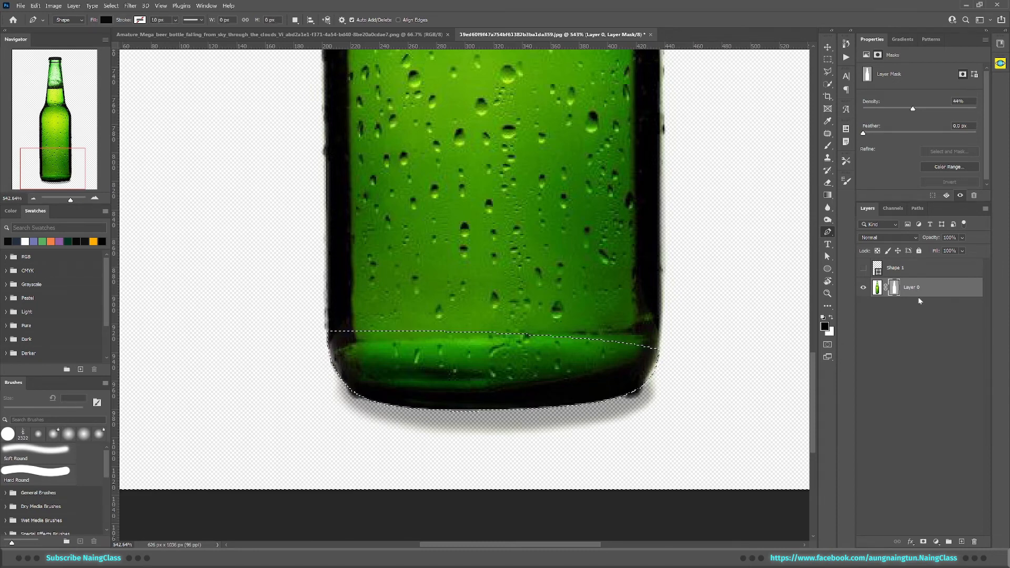
Step: Mask out the leftover edges around the bottle's base with a 45 px Hard Round brush in black
key(b)
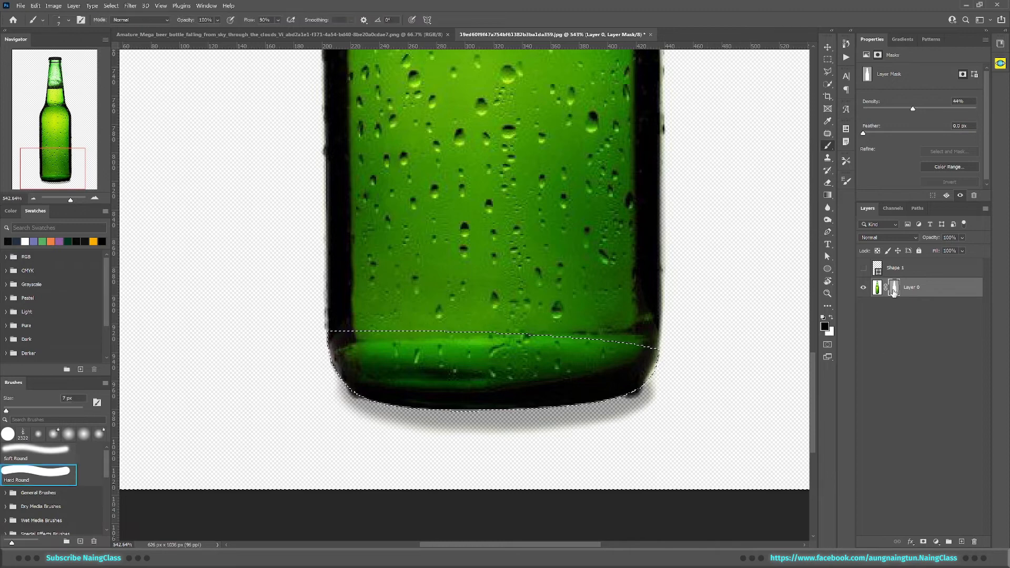
right_click(630, 387)
click(694, 259)
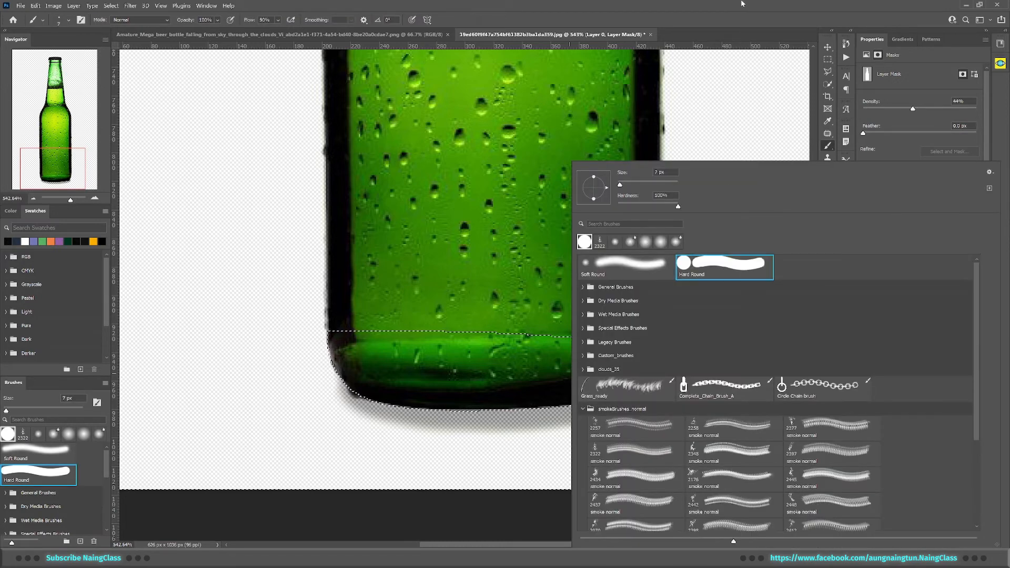
key(Return)
key(bracketright)
key(bracketright)
key(bracketright)
key(bracketright)
key(bracketright)
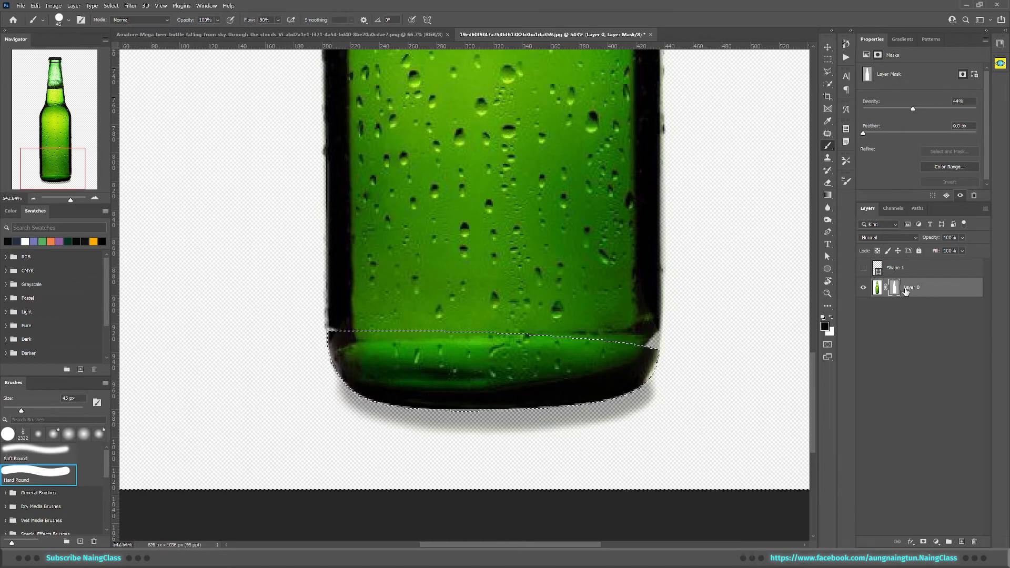
Step: Set the mask density to 100%, deselect, and paint white over the notches above the bottle's base
drag(913, 108, 976, 108)
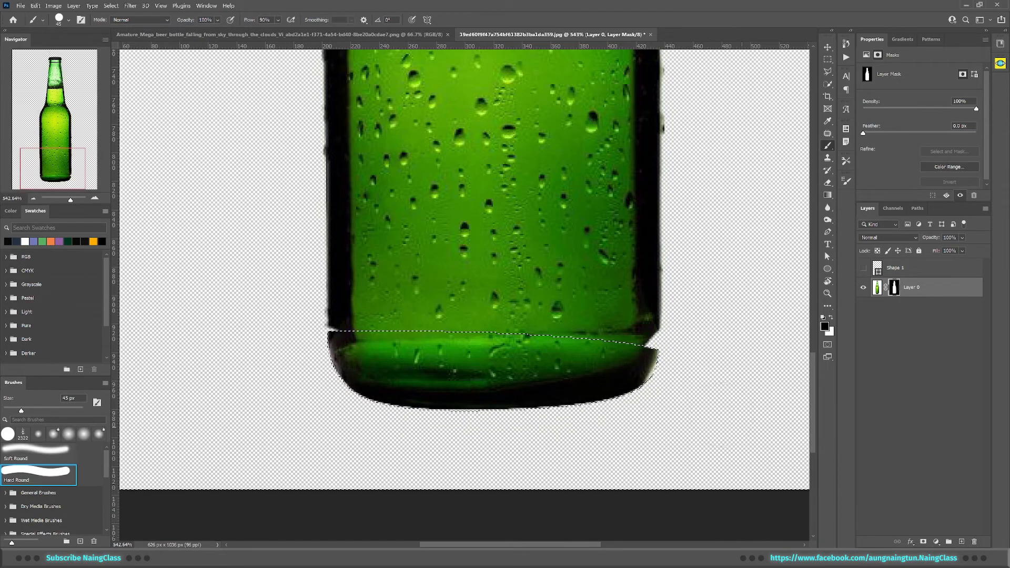
key(ctrl+d)
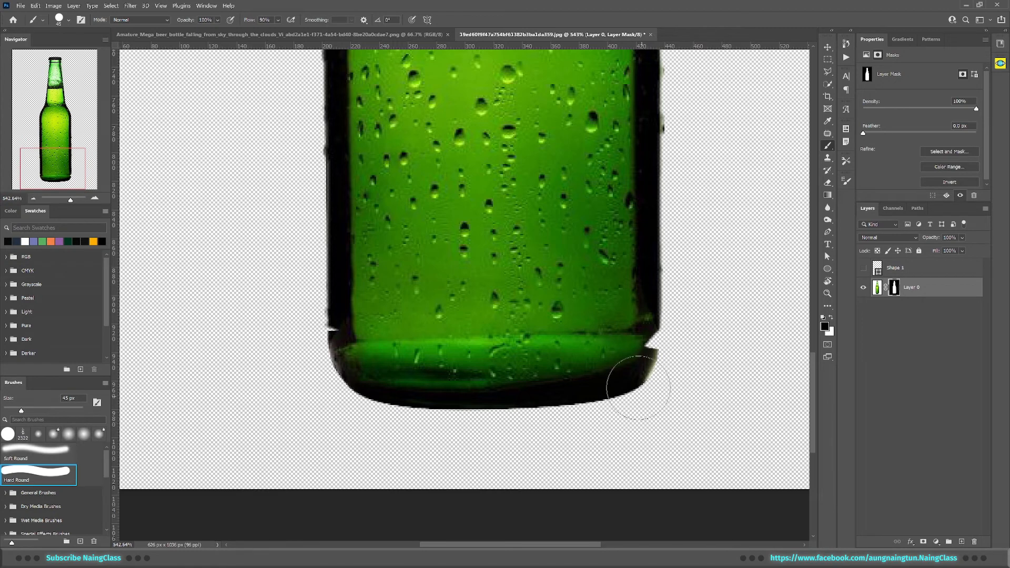
key(x)
drag(620, 338, 626, 337)
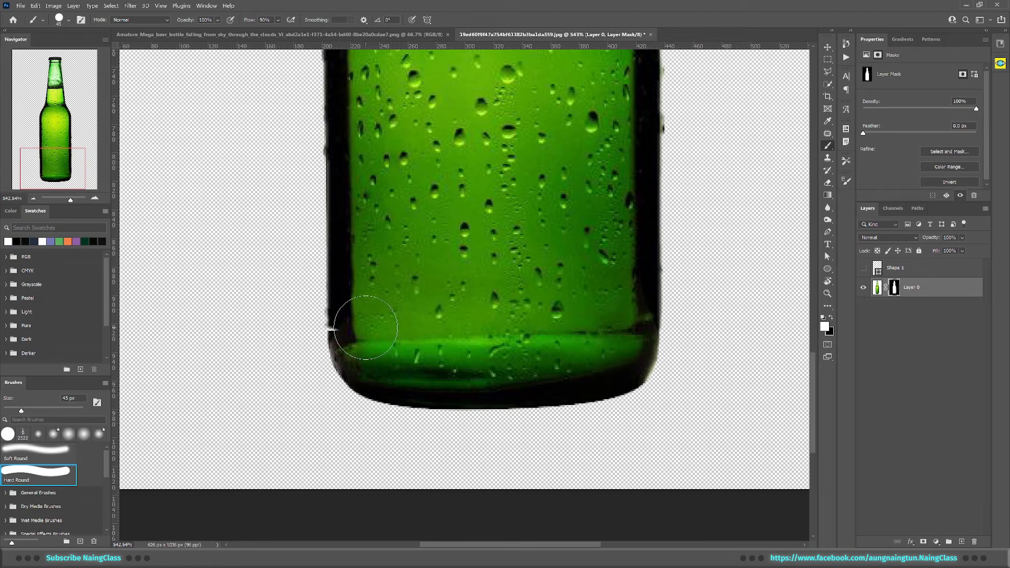
Step: Apply Layer 0's layer mask permanently and delete the Shape 1 layer
scroll(508, 304, down, 7)
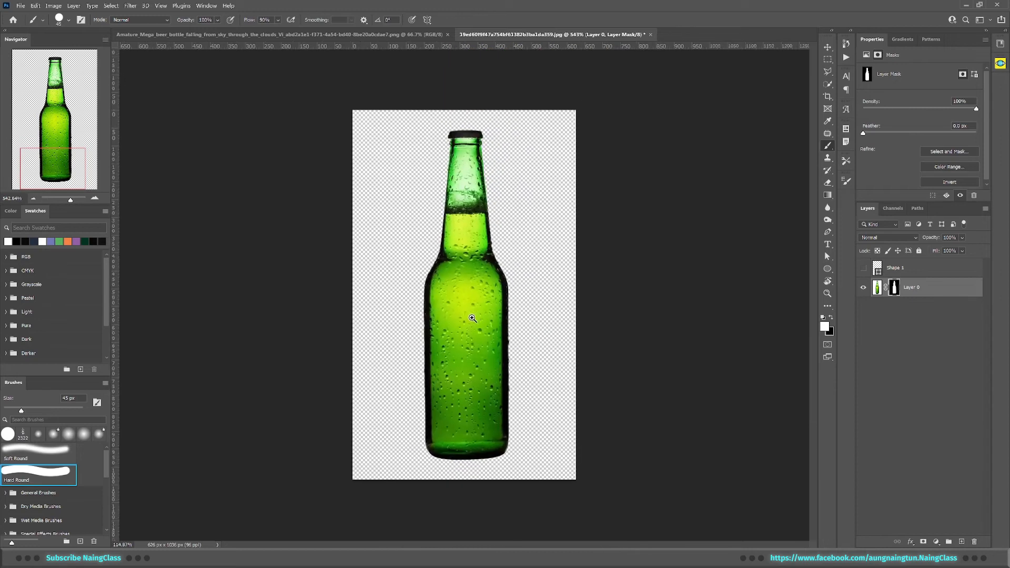
scroll(492, 314, up, 1)
right_click(894, 288)
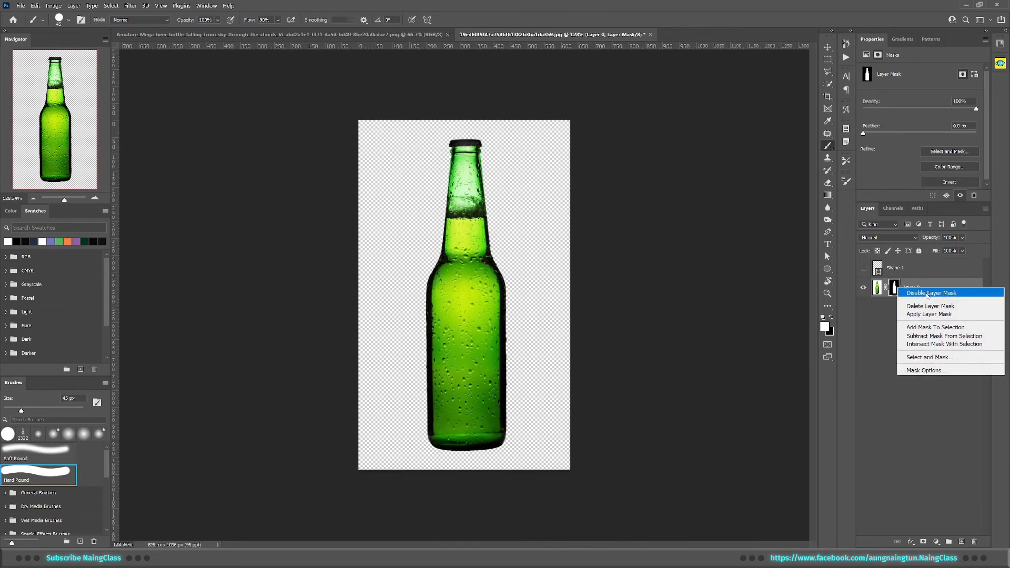
click(918, 310)
click(906, 273)
click(973, 542)
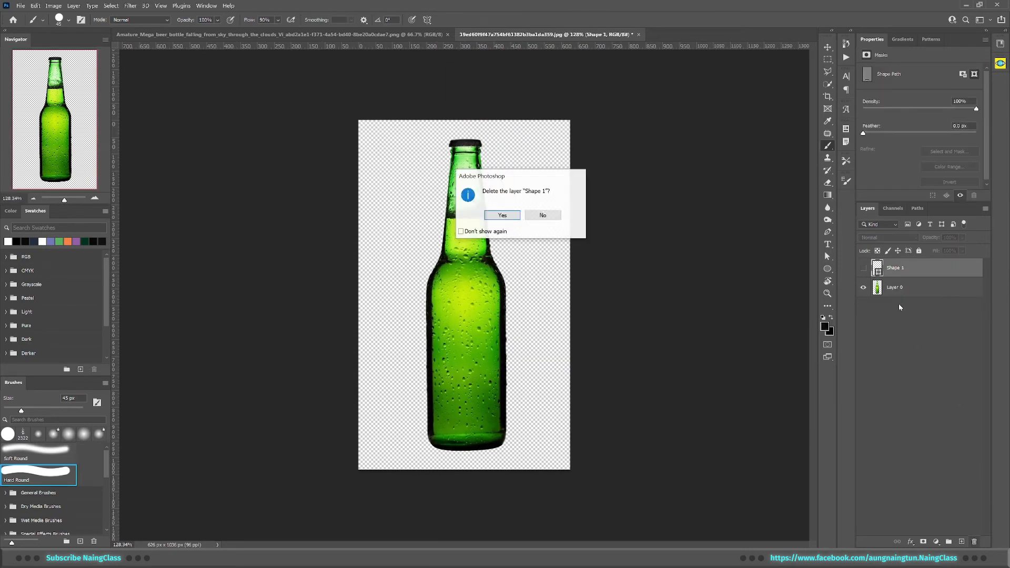
Step: Switch to the generated falling-bottle document and unlock its background layer
key(v)
drag(464, 299, 453, 163)
key(ctrl+0)
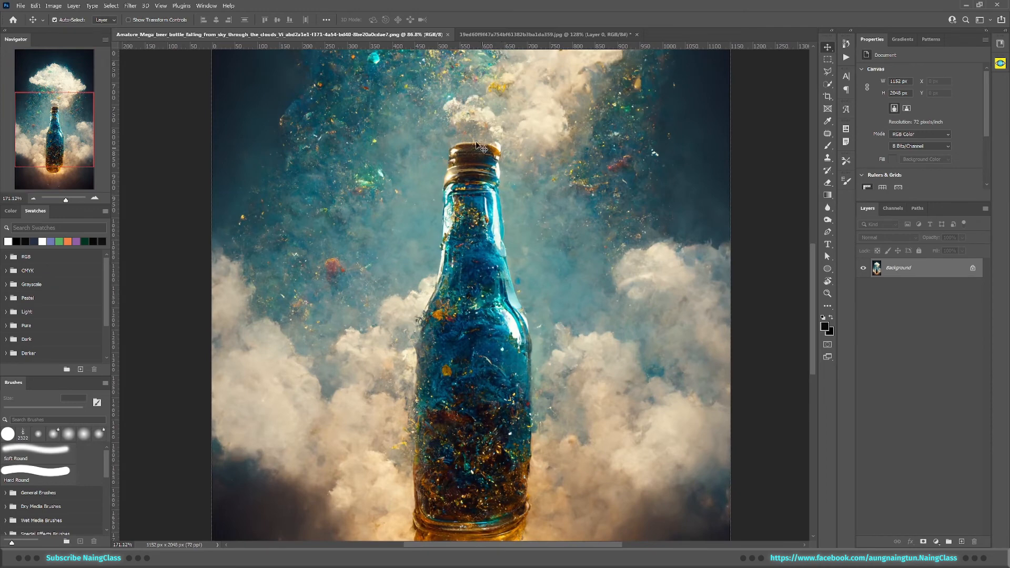
scroll(580, 314, down, 4)
scroll(464, 333, up, 2)
drag(533, 355, 522, 278)
click(972, 269)
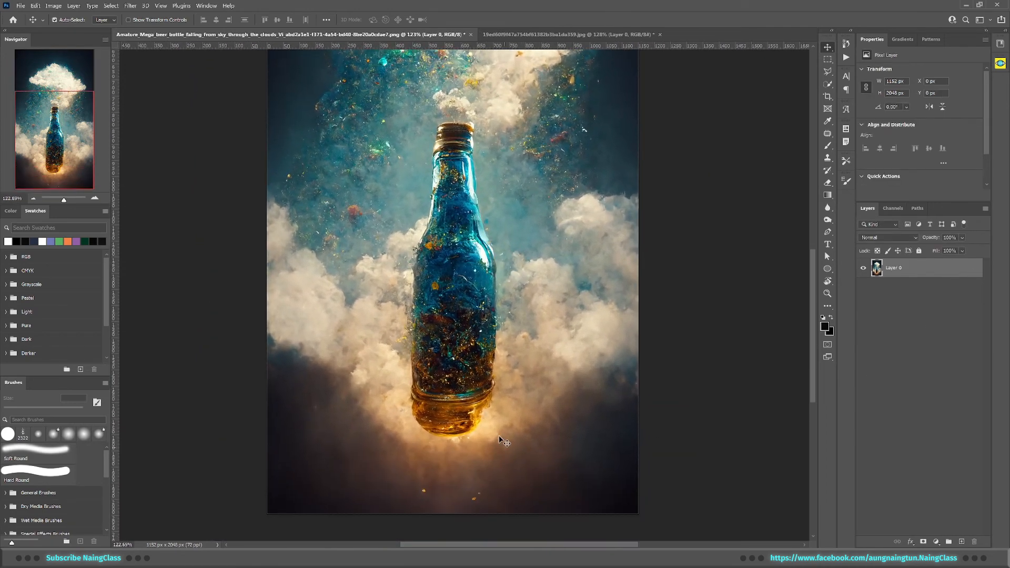
Step: Duplicate Layer 0 beneath itself, hide the copy, and make the original layer active
drag(913, 271, 912, 293)
click(863, 287)
click(919, 269)
scroll(410, 213, up, 3)
drag(519, 225, 521, 286)
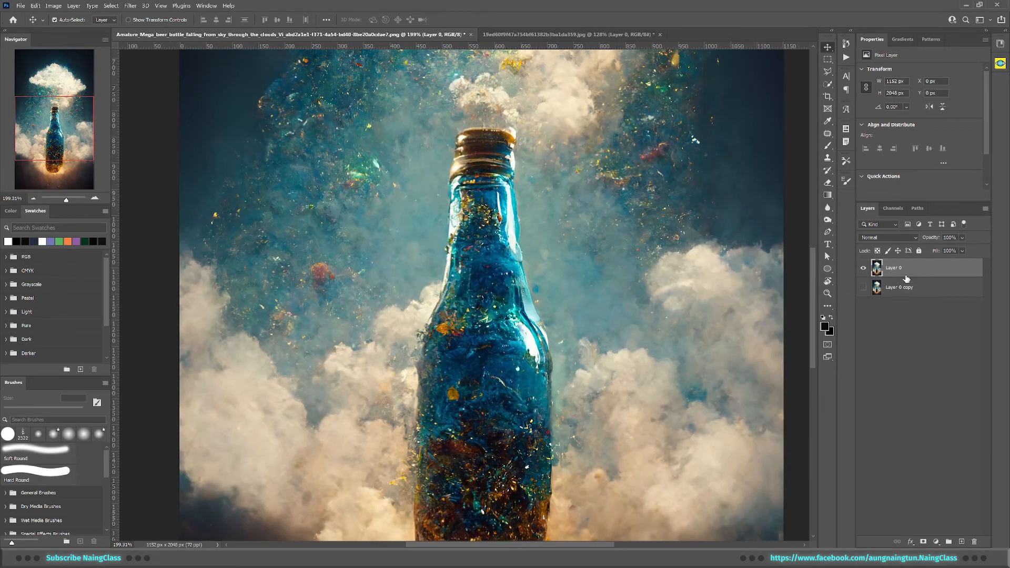
Step: Select the whole blue bottle, from cap to amber base, with the Quick Selection tool
click(828, 85)
scroll(560, 209, down, 4)
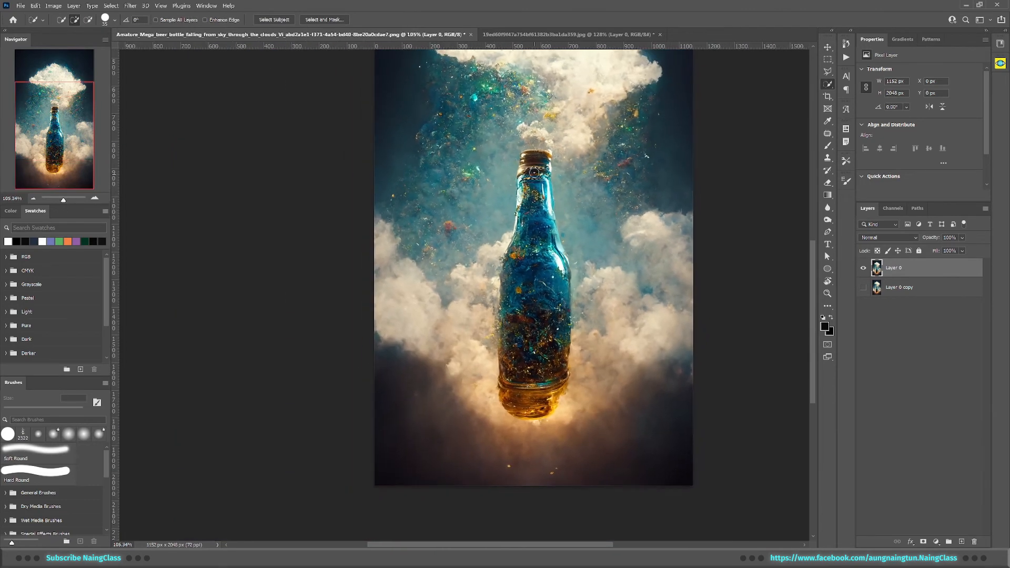
drag(544, 239, 541, 327)
drag(535, 407, 555, 388)
drag(522, 212, 525, 216)
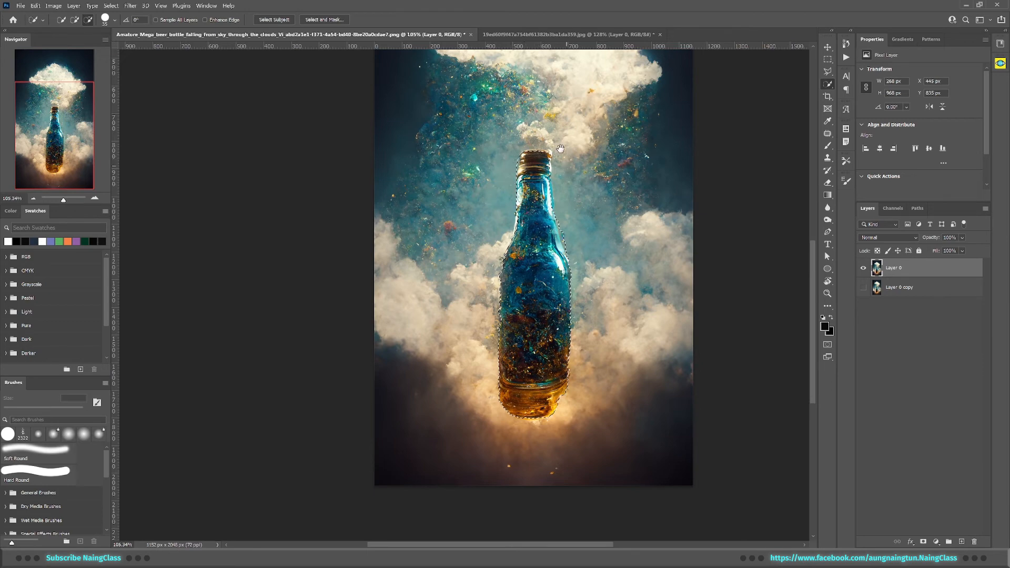
Step: Refine the selection edge around the bottle's cap and neck, adding missed glass and subtracting background
scroll(513, 159, up, 3)
scroll(534, 147, up, 3)
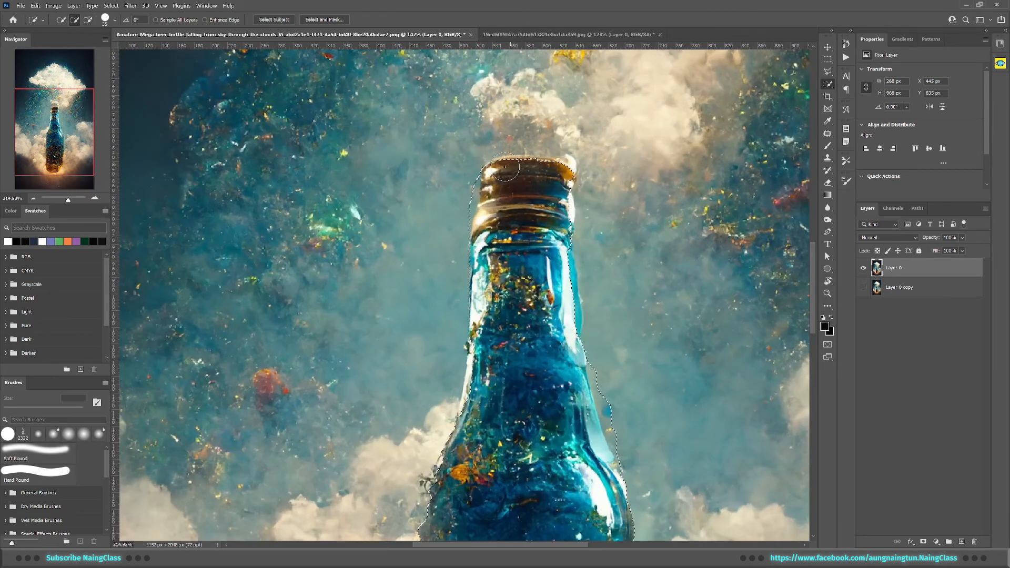
click(562, 168)
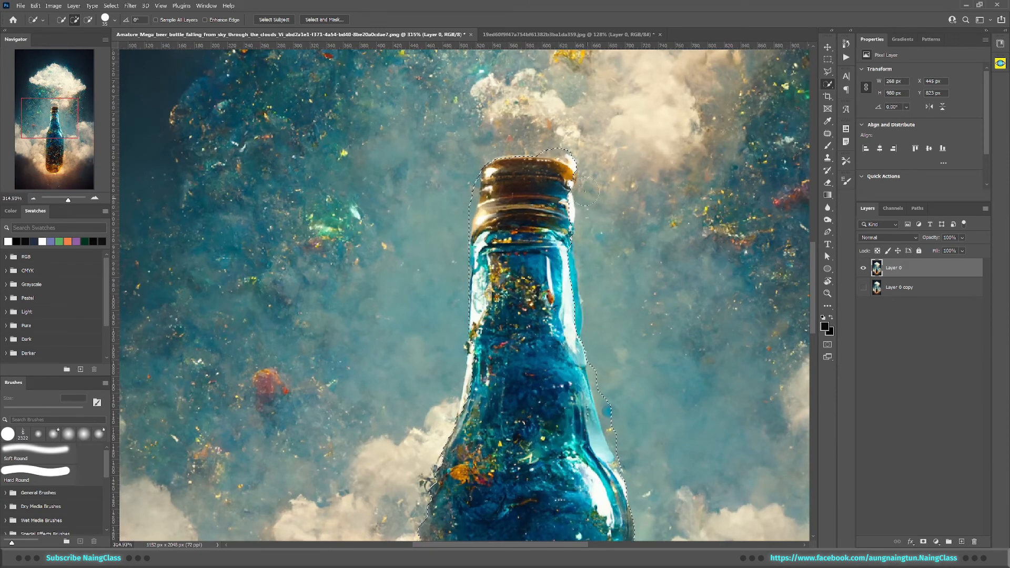
alt+click(558, 140)
scroll(618, 192, down, 2)
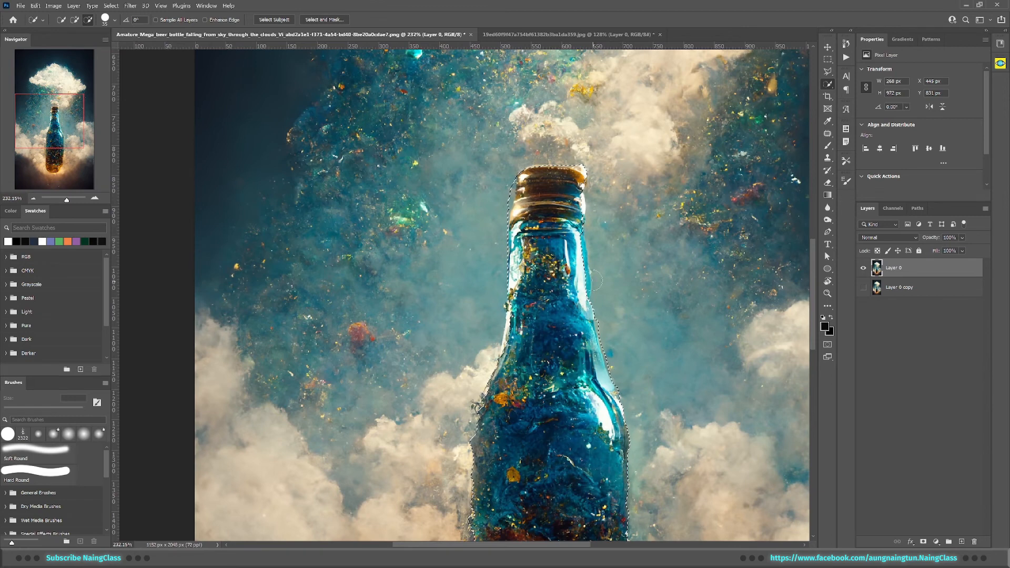
scroll(508, 351, down, 6)
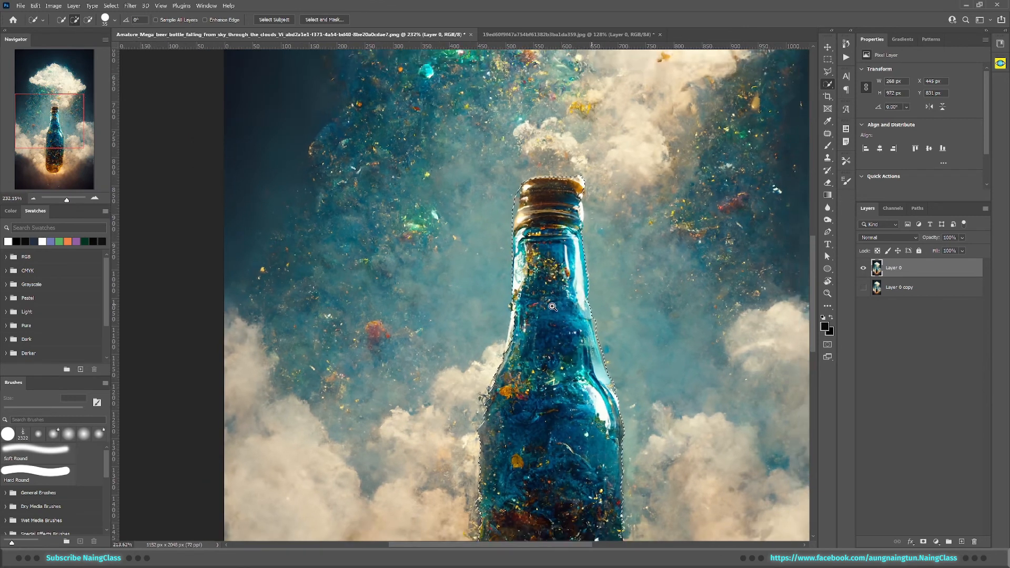
scroll(442, 322, up, 4)
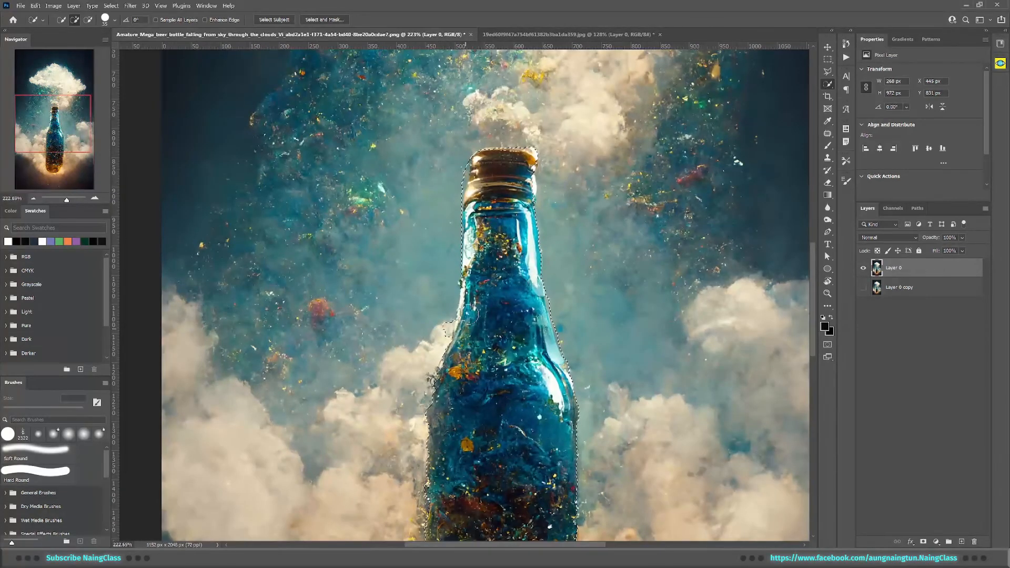
scroll(510, 288, down, 3)
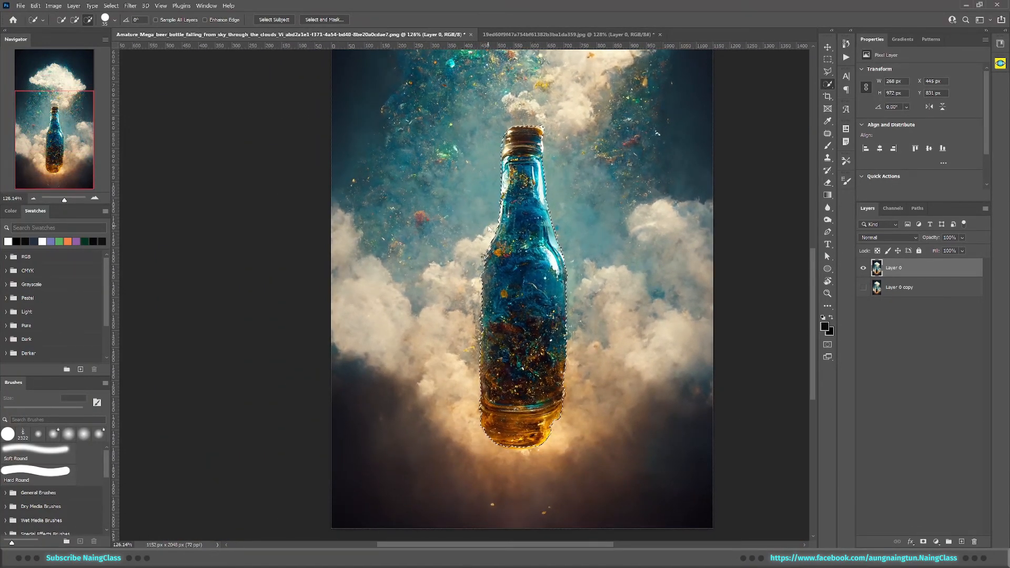
Step: Expand the bottle selection by 20 pixels and feather its edge
click(111, 6)
mouse_move(141, 146)
click(235, 165)
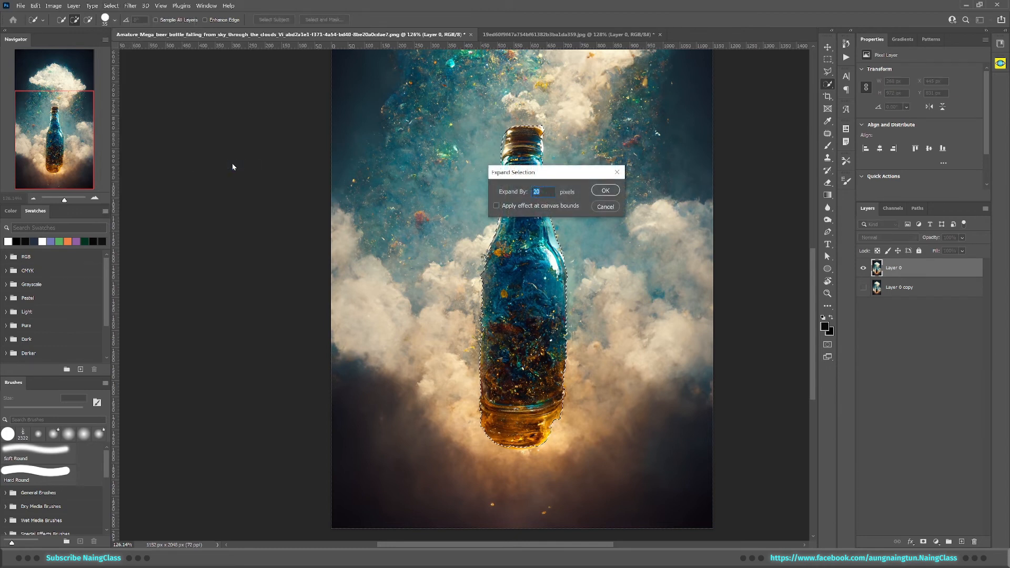
key(Return)
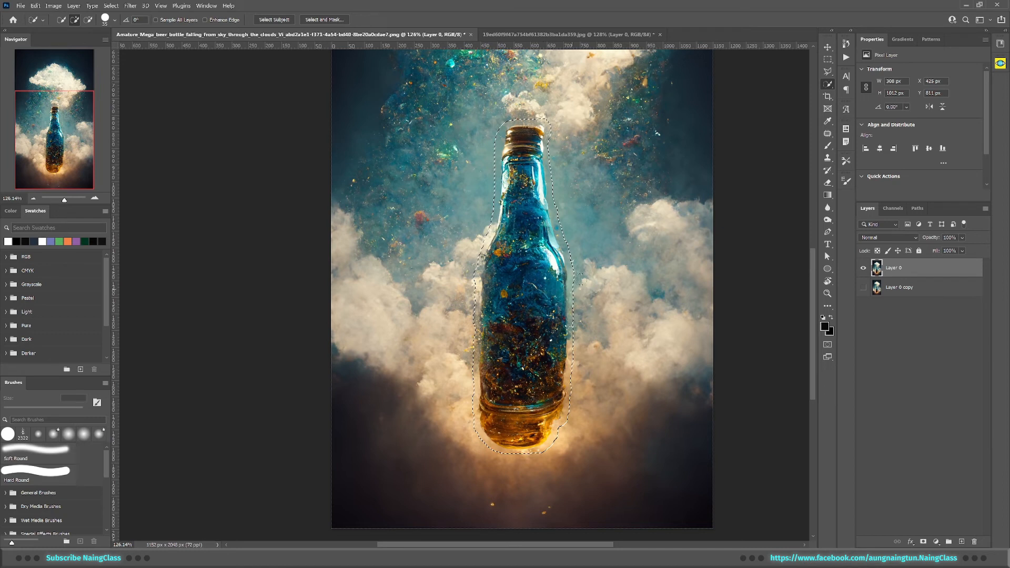
key(shift+F6)
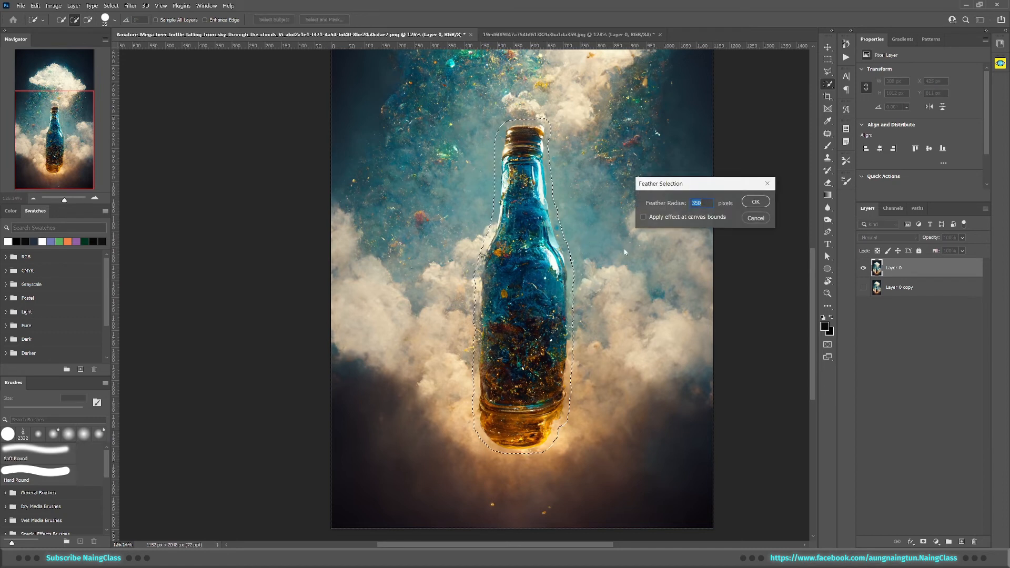
key(Return)
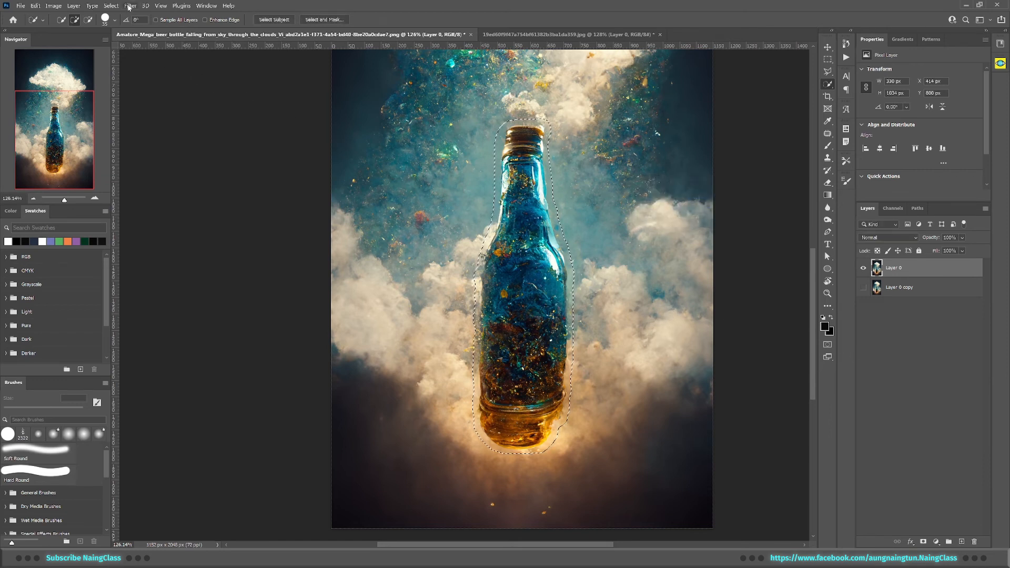
click(56, 6)
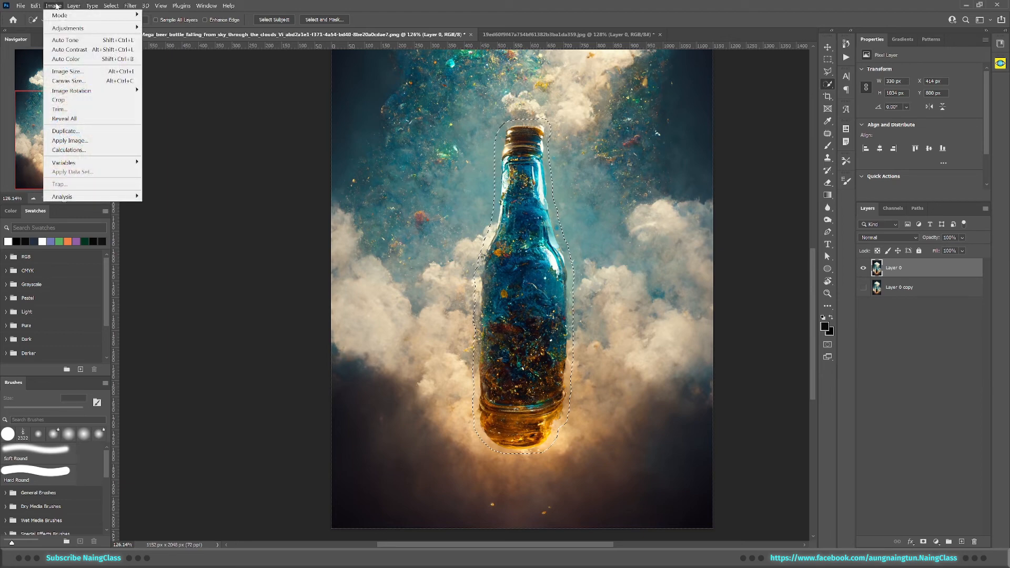
Step: Fill the bottle selection on Layer 0 with Content-Aware contents in Normal mode at 100% opacity, and deselect
mouse_move(31, 7)
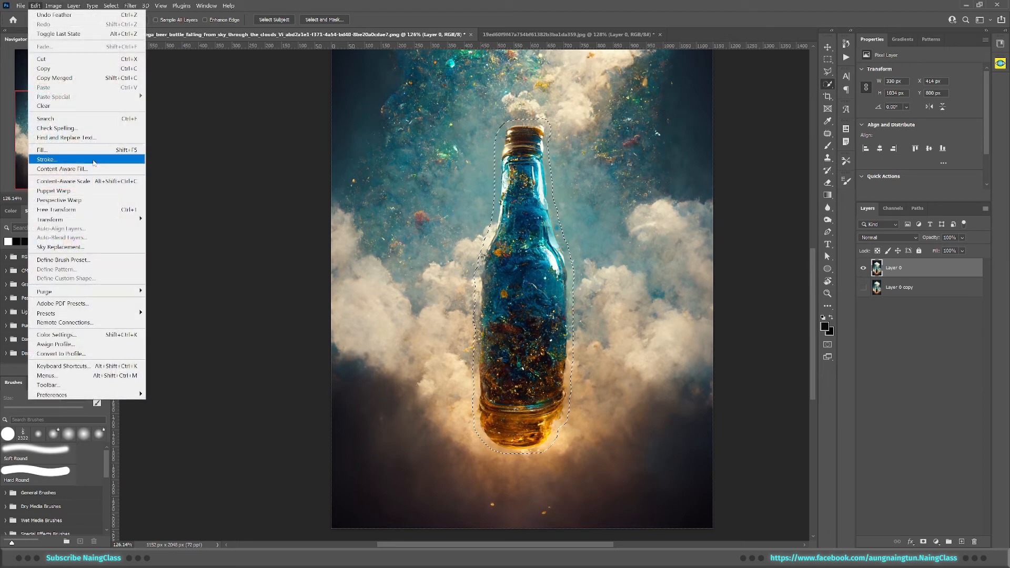
click(89, 151)
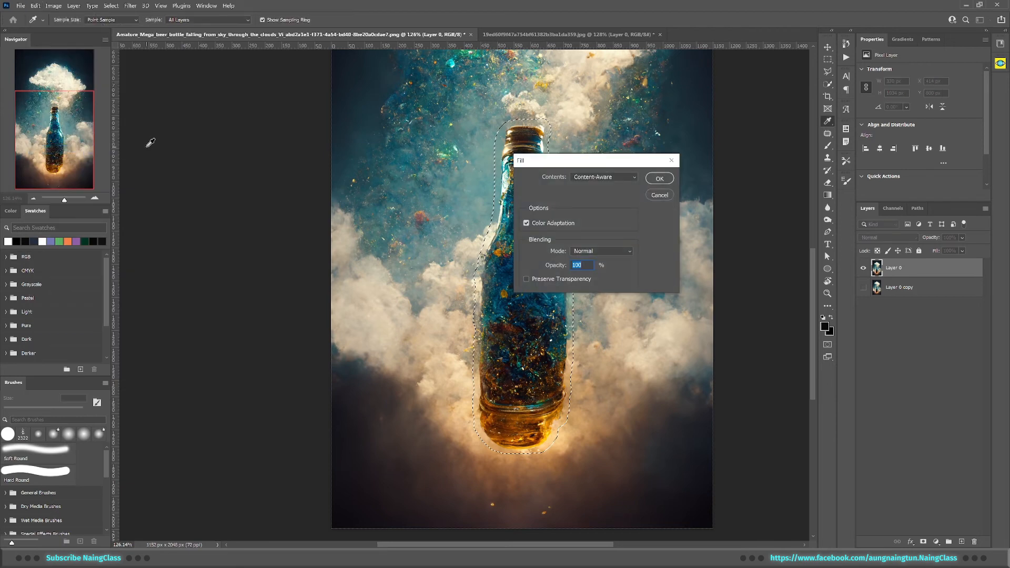
click(613, 179)
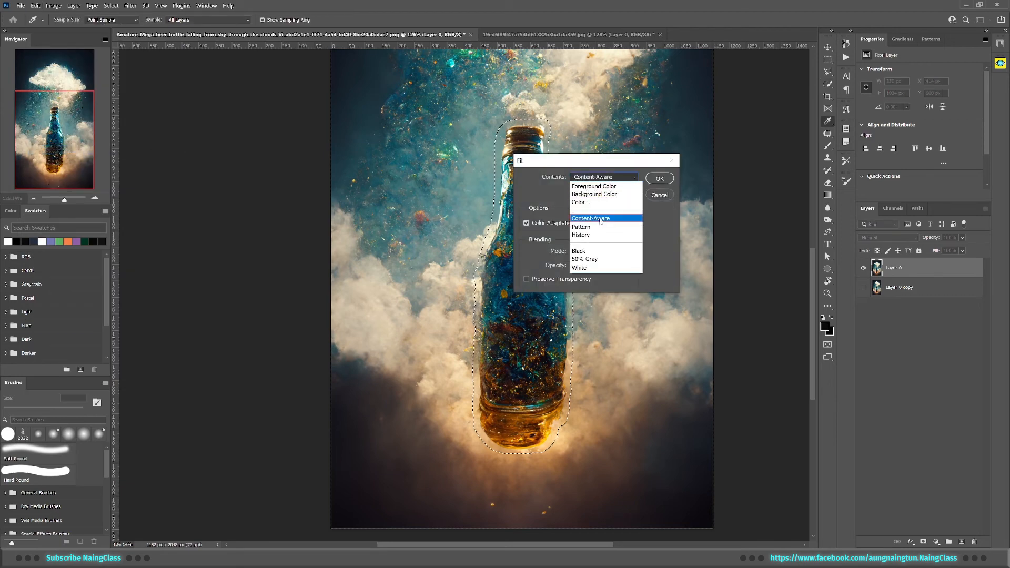
click(599, 220)
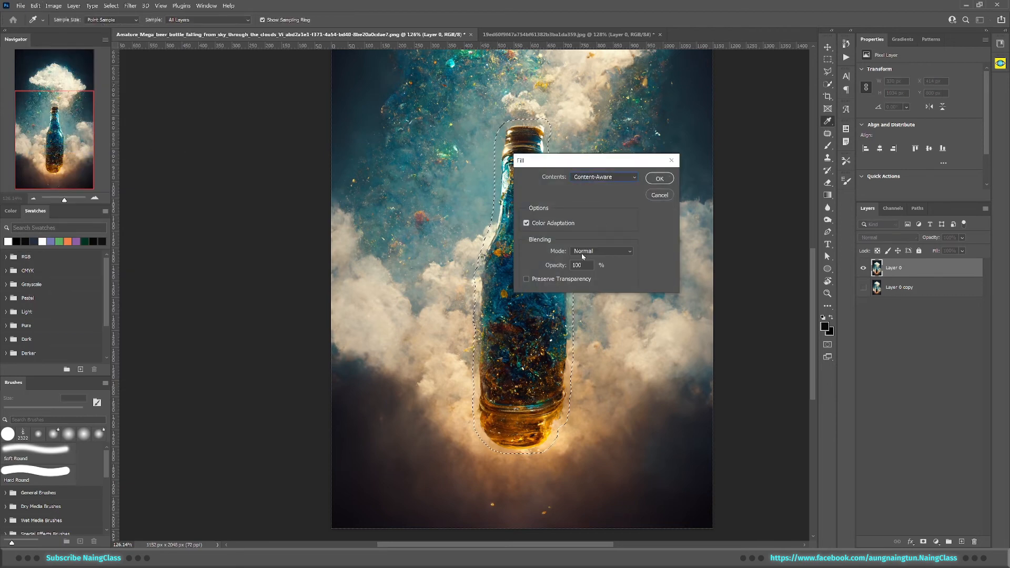
click(661, 178)
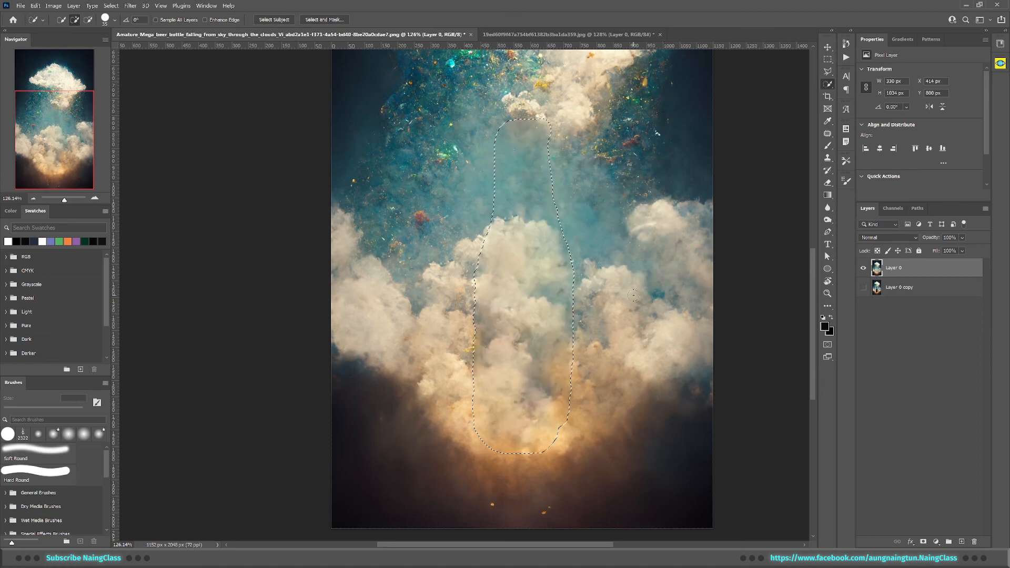
key(ctrl+d)
Step: Patch the vertical orange streak in the middle of the lower cloud with clean cloud texture
mouse_move(591, 276)
mouse_down()
mouse_move(575, 282)
mouse_move(610, 290)
mouse_up()
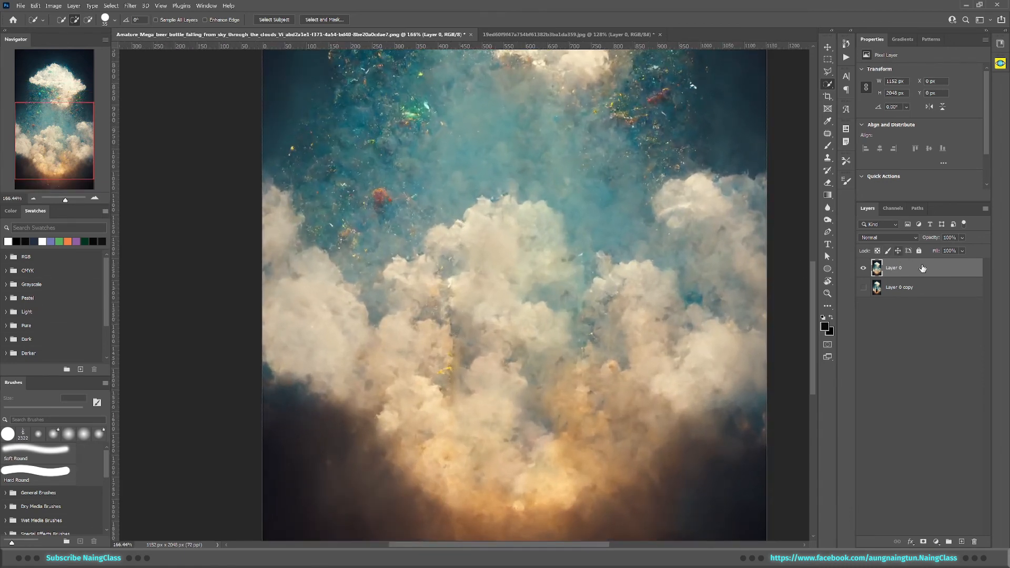
click(828, 134)
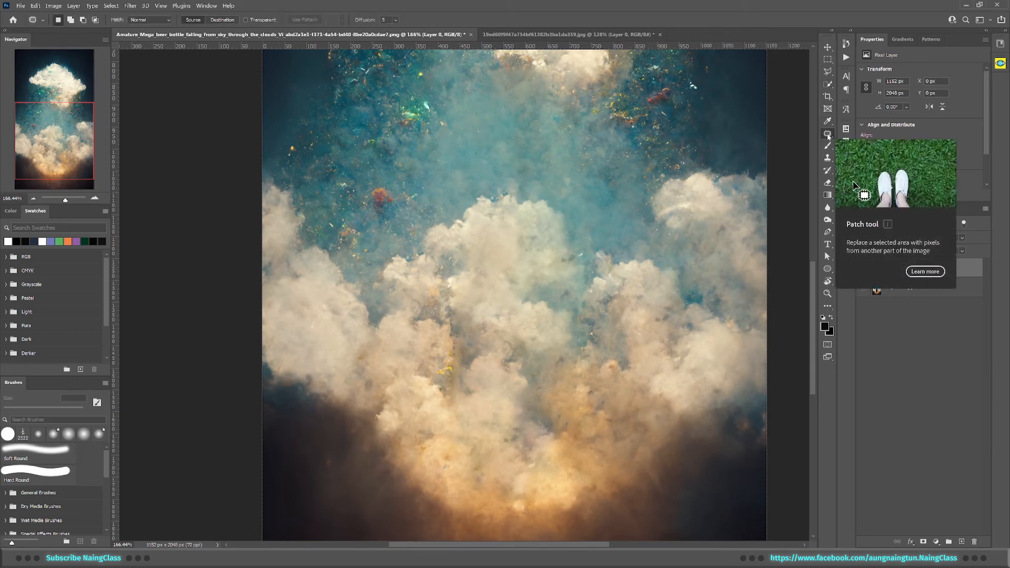
drag(482, 416, 479, 330)
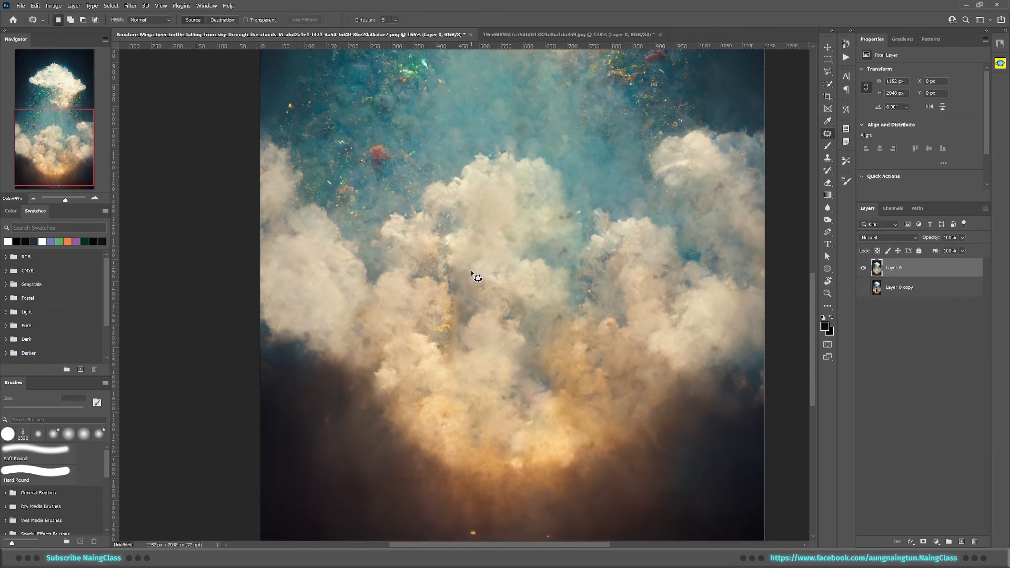
drag(476, 359, 480, 319)
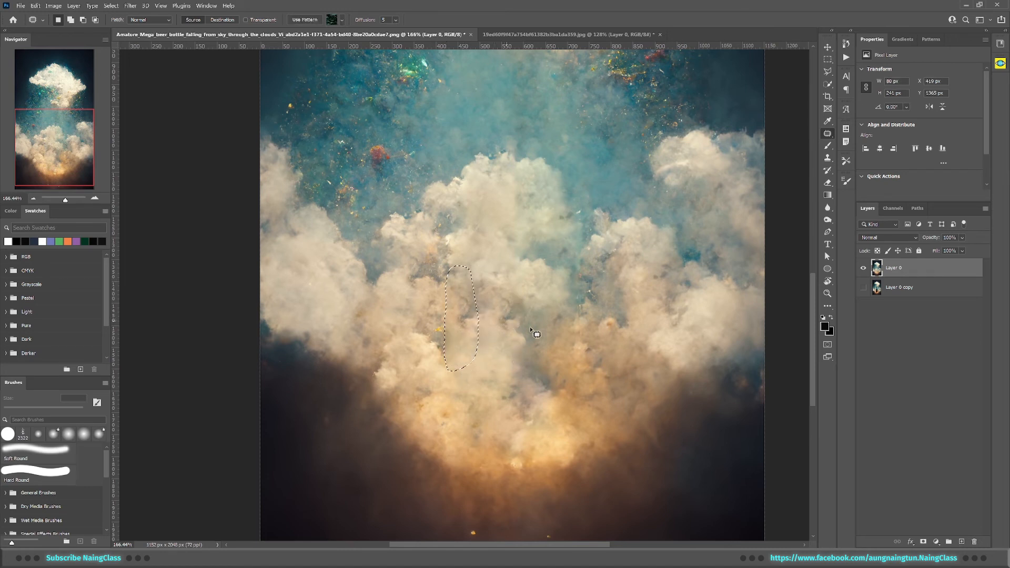
key(ctrl+d)
key(ctrl+z)
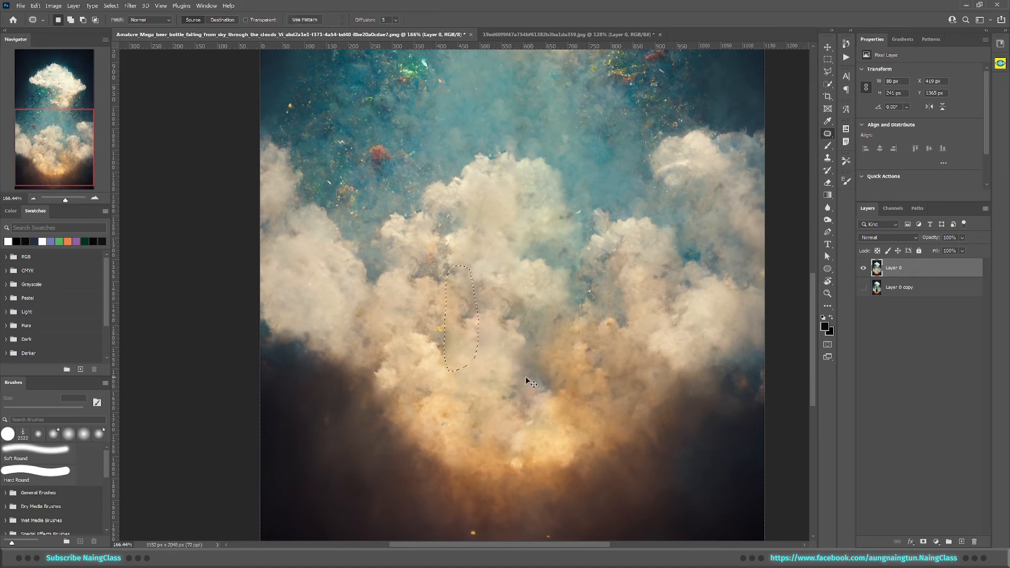
key(ctrl+z)
drag(470, 352, 404, 353)
key(ctrl+d)
Step: Patch the dark gap just right of centre in the lower cloud with nearby texture
mouse_move(571, 356)
mouse_down()
mouse_move(523, 374)
mouse_move(523, 315)
mouse_move(532, 321)
mouse_up()
mouse_move(521, 347)
mouse_down()
mouse_move(591, 241)
mouse_move(606, 235)
mouse_up()
key(ctrl+d)
drag(546, 259, 547, 335)
scroll(548, 318, down, 5)
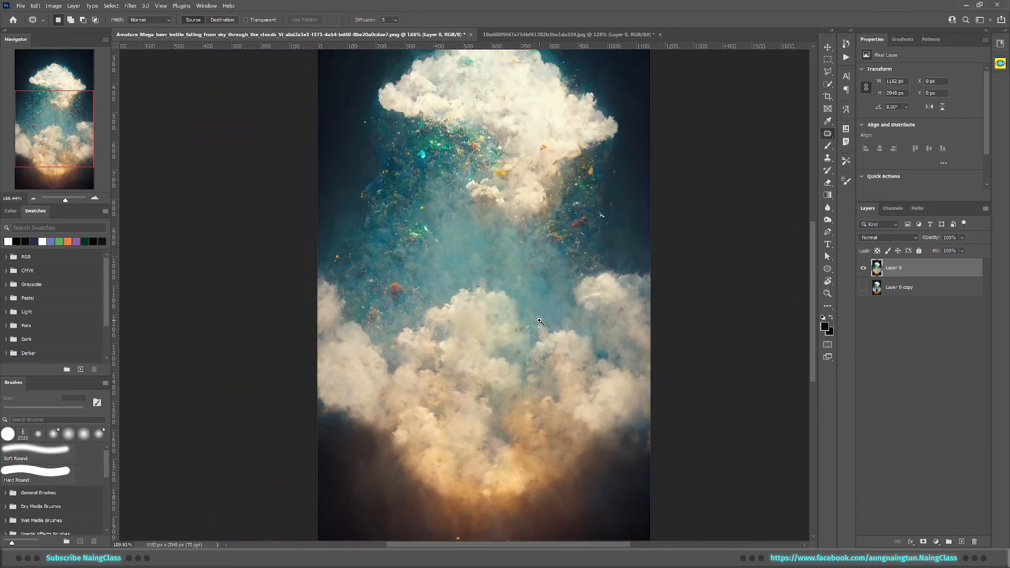
scroll(548, 356, up, 1)
scroll(562, 329, down, 2)
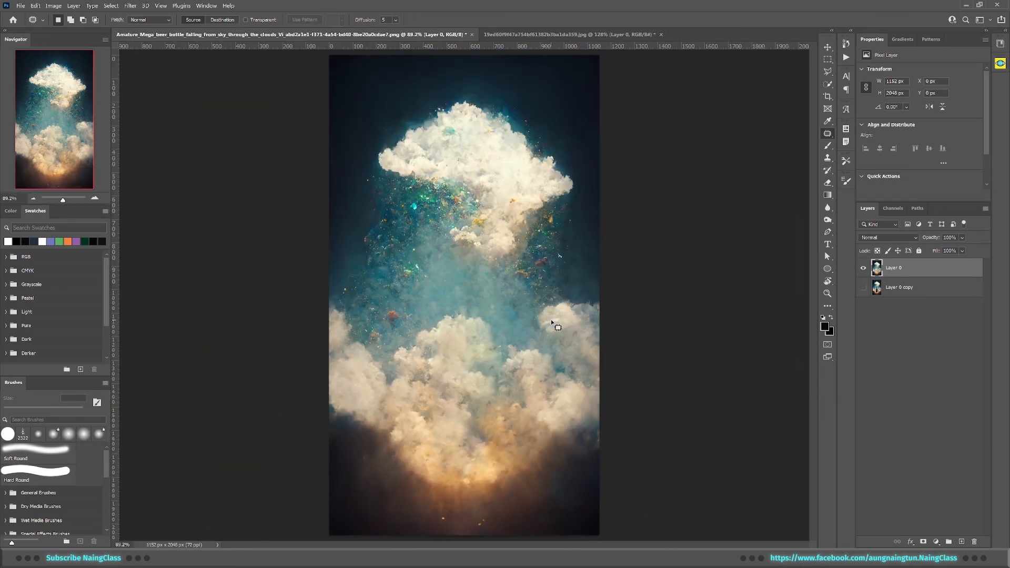
Step: Convert the green bottle's layer to a smart object and bring it into the cloud image document
key(v)
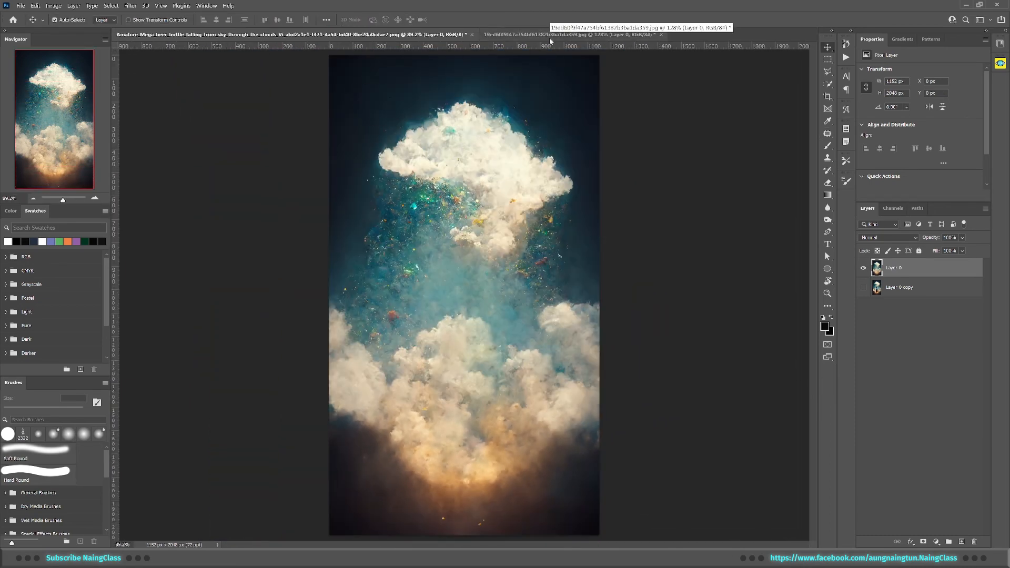
click(550, 34)
right_click(909, 278)
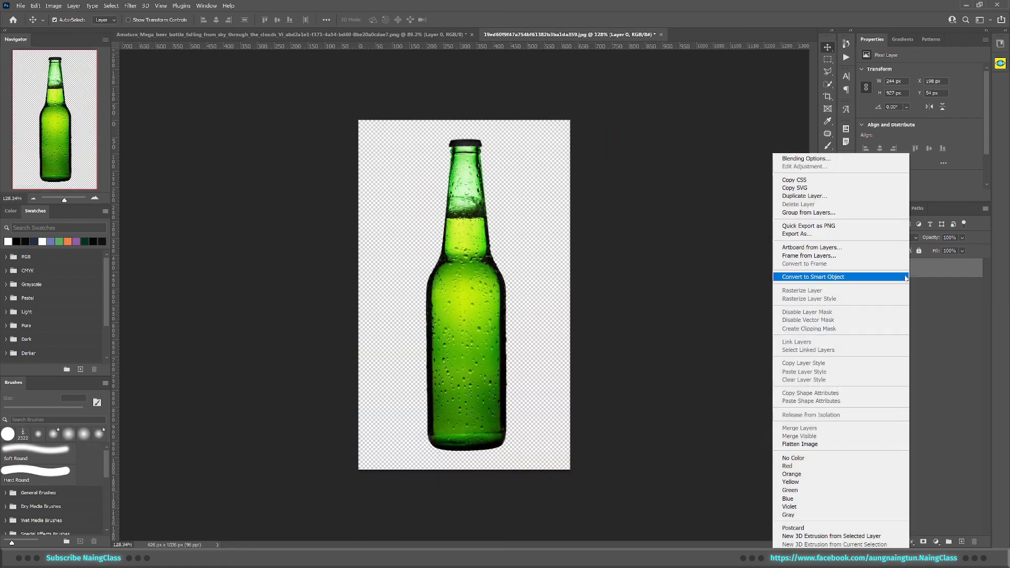
click(813, 276)
drag(465, 273, 513, 349)
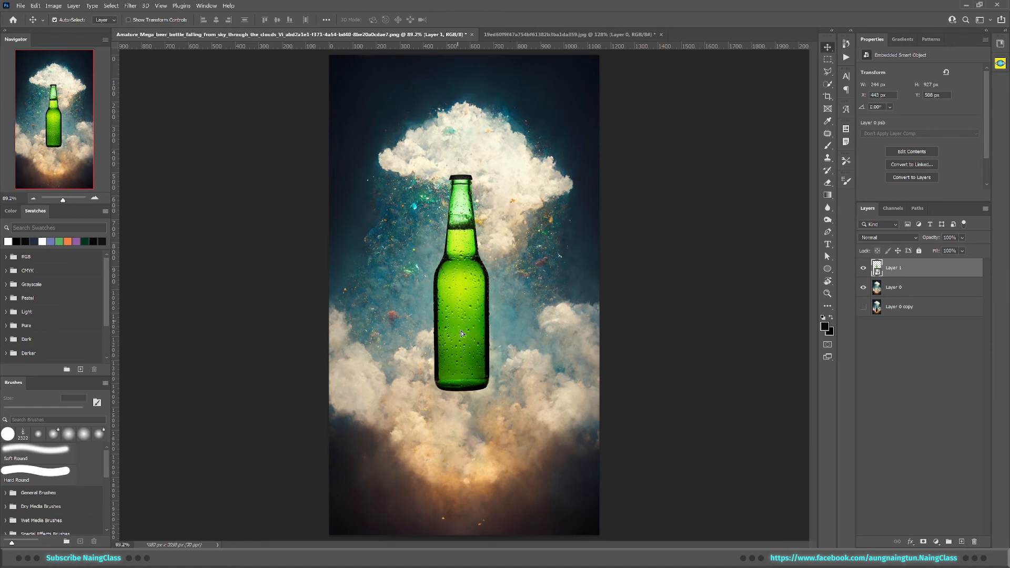
Step: Move the green bottle down over the lower cloud and enlarge it with Free Transform
drag(459, 323, 466, 400)
key(ctrl+t)
drag(497, 251, 528, 201)
drag(477, 350, 469, 392)
key(Return)
Step: Crop the canvas to trim the dark strips above the upper cloud and below the bottle
scroll(480, 394, down, 1)
scroll(475, 408, up, 1)
key(c)
drag(470, 520, 474, 502)
drag(467, 90, 467, 94)
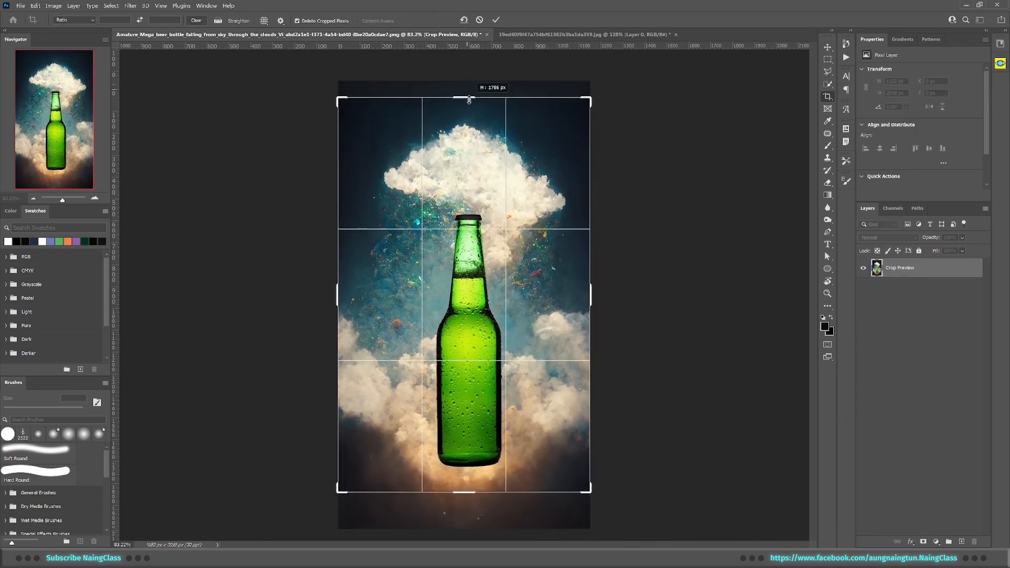
key(Return)
Step: Mask Layer 1 and fade the bottle's base and outer edges into the clouds with a soft round brush
key(v)
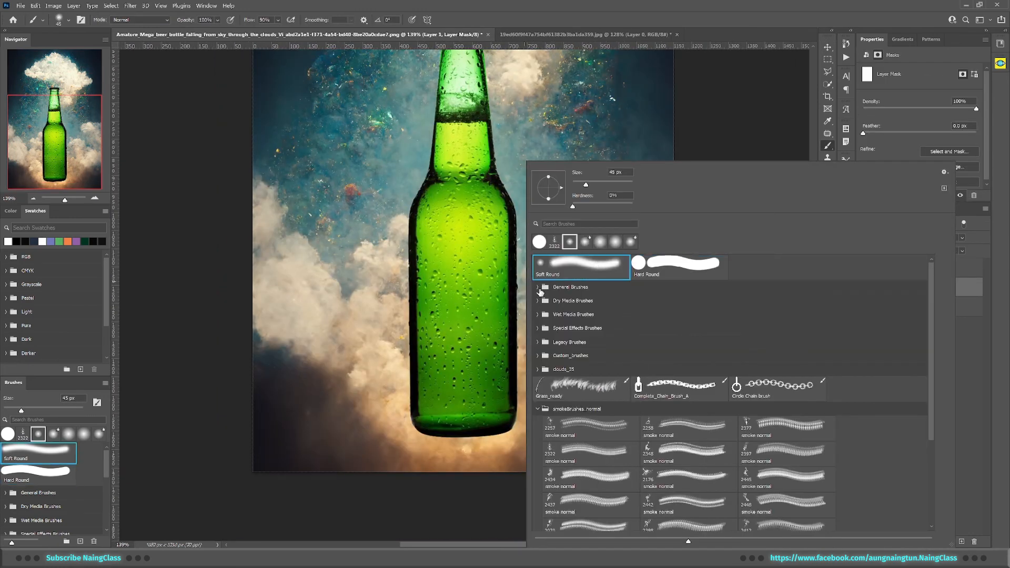
click(542, 291)
click(537, 463)
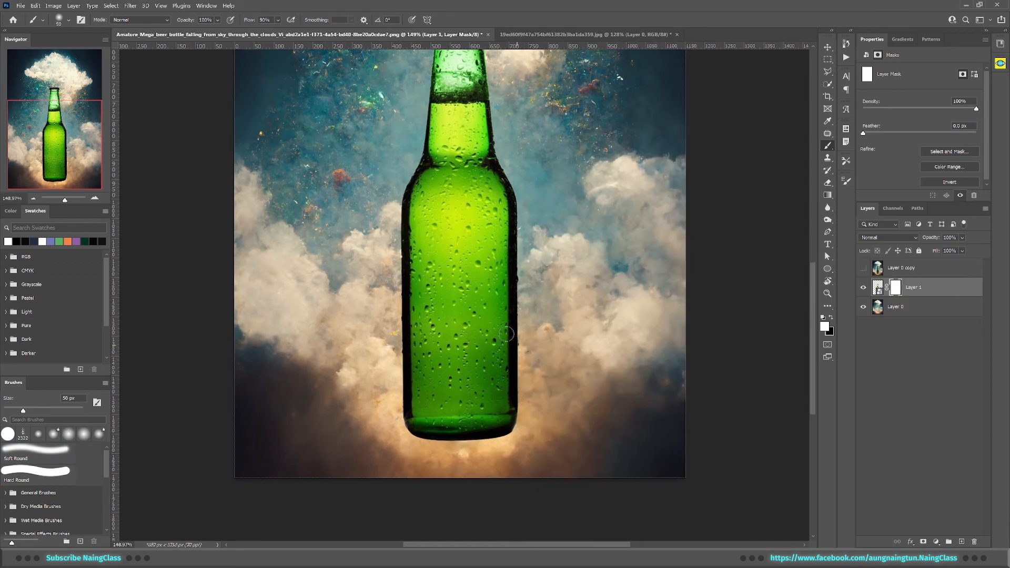
drag(527, 405, 413, 444)
mouse_move(476, 449)
mouse_down()
mouse_move(533, 331)
mouse_move(530, 384)
mouse_up()
mouse_move(394, 384)
mouse_down()
mouse_move(394, 305)
mouse_move(413, 442)
mouse_up()
key(bracketleft)
mouse_move(406, 445)
mouse_down()
mouse_move(516, 449)
mouse_move(518, 377)
mouse_move(476, 444)
mouse_move(415, 443)
mouse_up()
drag(525, 400, 524, 271)
mouse_move(512, 222)
mouse_down()
mouse_move(501, 374)
mouse_move(543, 277)
mouse_up()
mouse_move(555, 457)
mouse_down()
mouse_move(558, 347)
mouse_move(445, 442)
mouse_up()
Step: Blend the bottle's base and lower-left edge further into the clouds with a brush of about 90 px
key(bracketright)
key(bracketright)
key(bracketright)
drag(459, 502, 542, 476)
key(bracketleft)
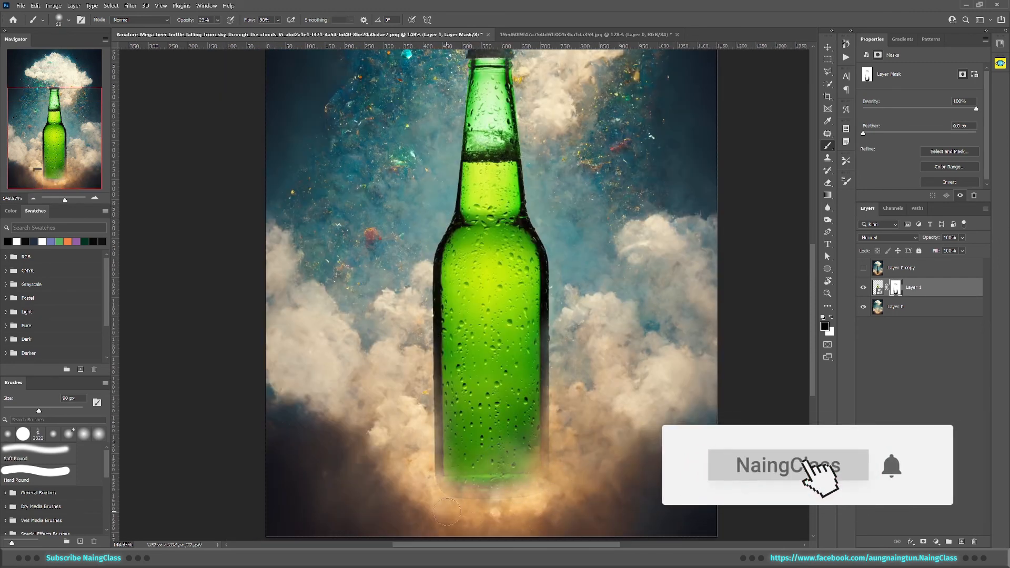
drag(429, 476, 427, 455)
mouse_move(521, 284)
mouse_down()
mouse_move(493, 283)
mouse_move(521, 283)
mouse_up()
Step: Clip an Exposure adjustment of +0.98 and a Levels adjustment with brighter midtones and highlights to the bottle layer
click(936, 541)
click(936, 421)
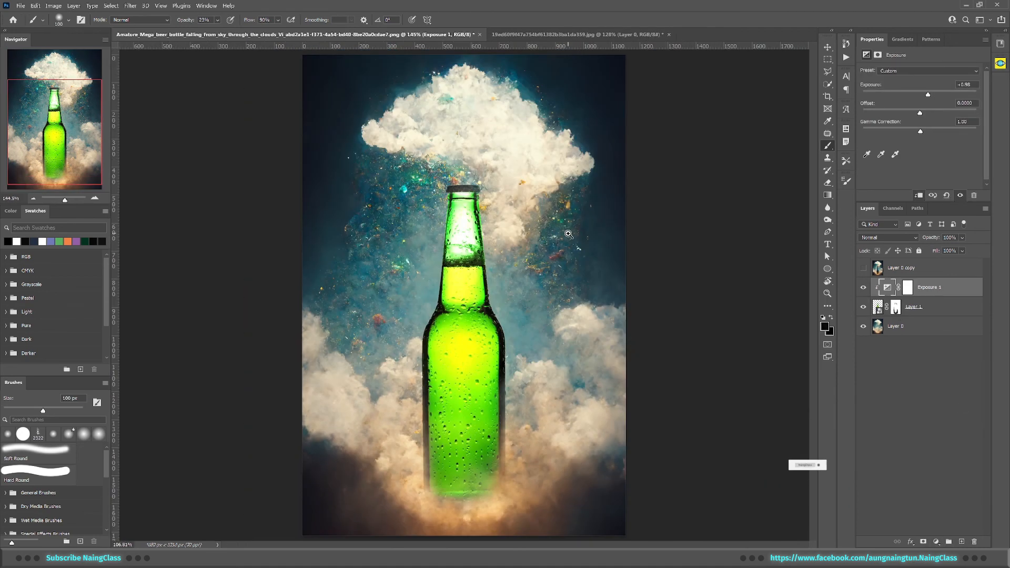
click(936, 541)
click(939, 413)
drag(928, 141, 912, 141)
drag(978, 140, 967, 140)
Step: Invert the Levels mask to black and paint white along the bottle's dark edges
click(905, 292)
key(ctrl+i)
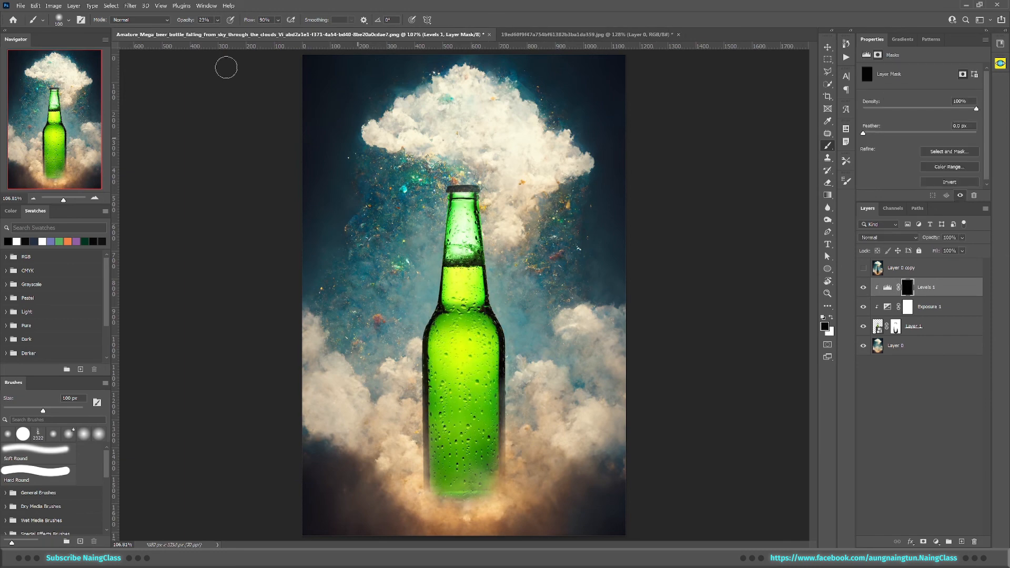
key(9)
key(9)
scroll(435, 214, up, 3)
scroll(484, 198, up, 1)
key(x)
drag(514, 225, 530, 380)
drag(536, 385, 443, 210)
Step: Paint the Levels brightening onto the bottle's right shoulder and both sides with a 70 px brush
key(bracketright)
key(bracketright)
drag(443, 216, 452, 294)
drag(467, 333, 473, 268)
drag(473, 269, 480, 387)
drag(318, 456, 303, 313)
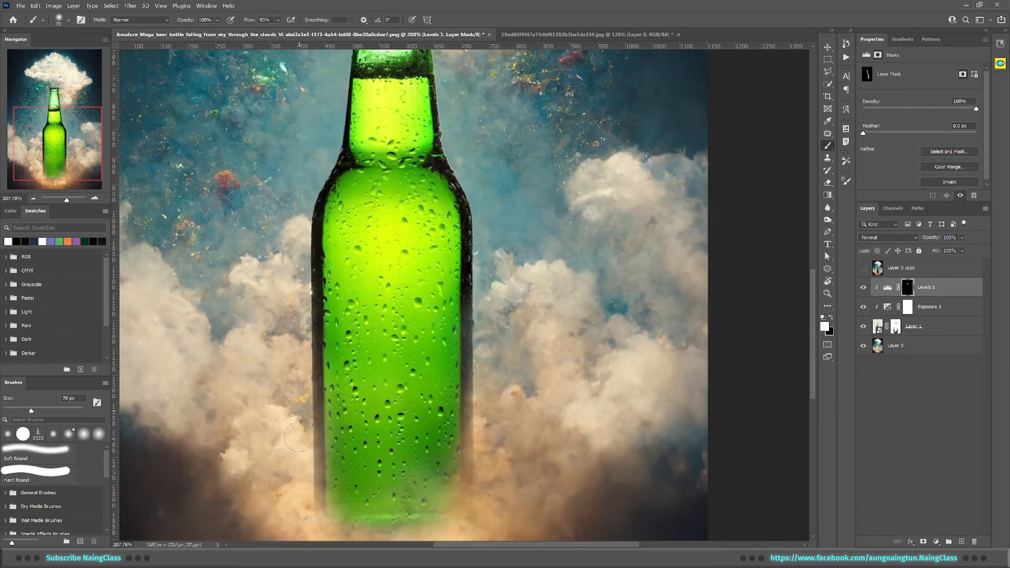
scroll(319, 316, down, 3)
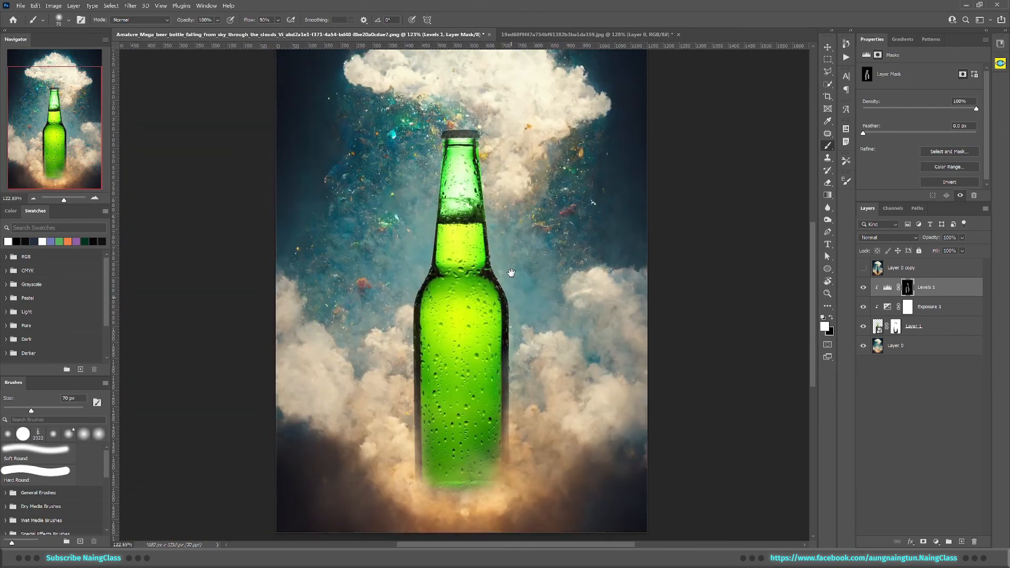
drag(511, 272, 511, 271)
Step: Add a light blue Solid Color fill above Levels, clip it to the bottle, and set it to Soft Light
scroll(732, 295, down, 1)
click(936, 542)
click(947, 374)
click(703, 188)
click(626, 142)
click(787, 132)
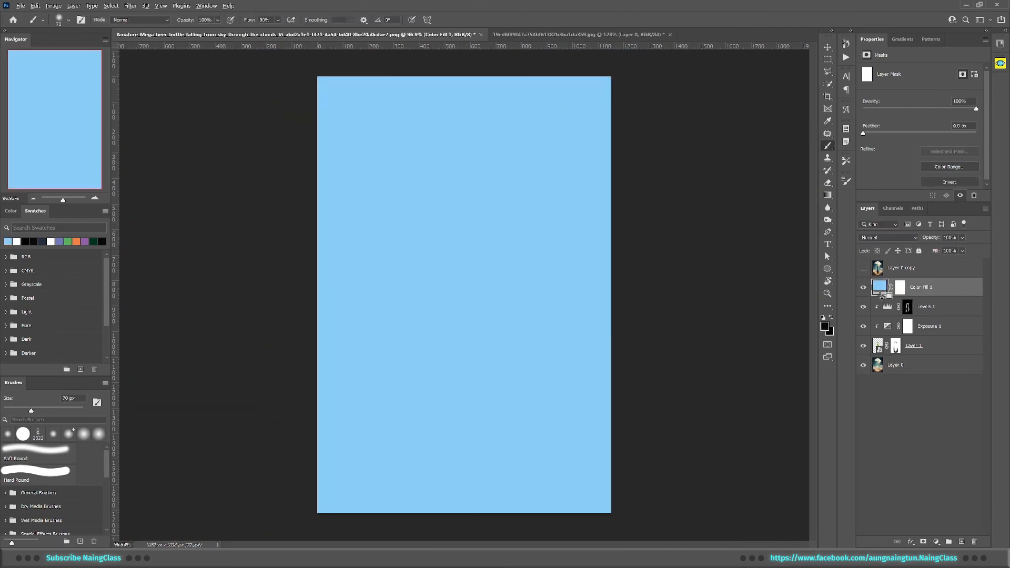
alt+click(884, 296)
click(888, 237)
click(889, 357)
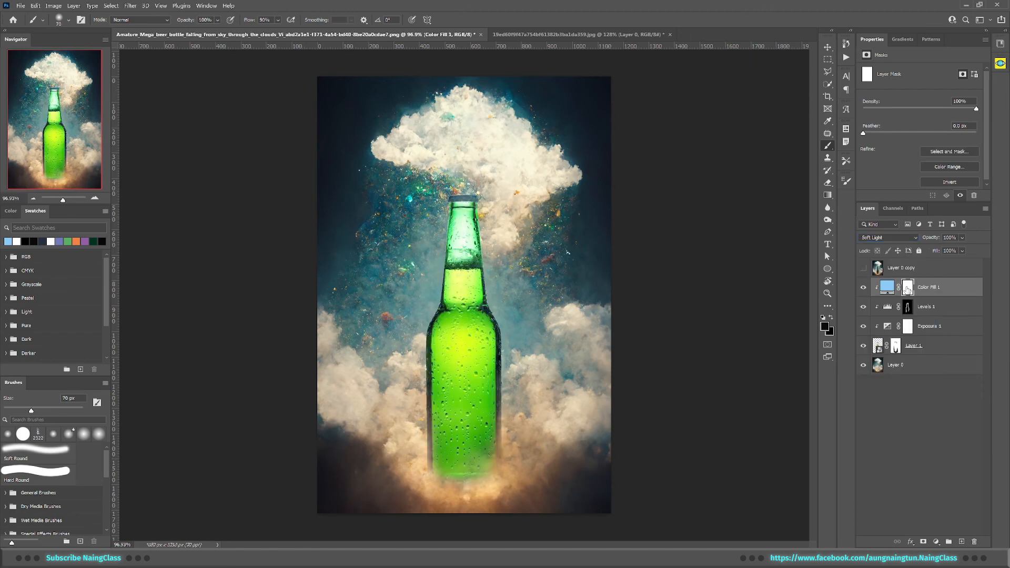
Step: Replace the Color Fill layer's mask with a copy of the Levels mask
click(908, 290)
key(ctrl+i)
scroll(427, 173, up, 3)
scroll(668, 278, down, 2)
drag(907, 307, 907, 288)
drag(632, 390, 610, 267)
scroll(610, 267, down, 1)
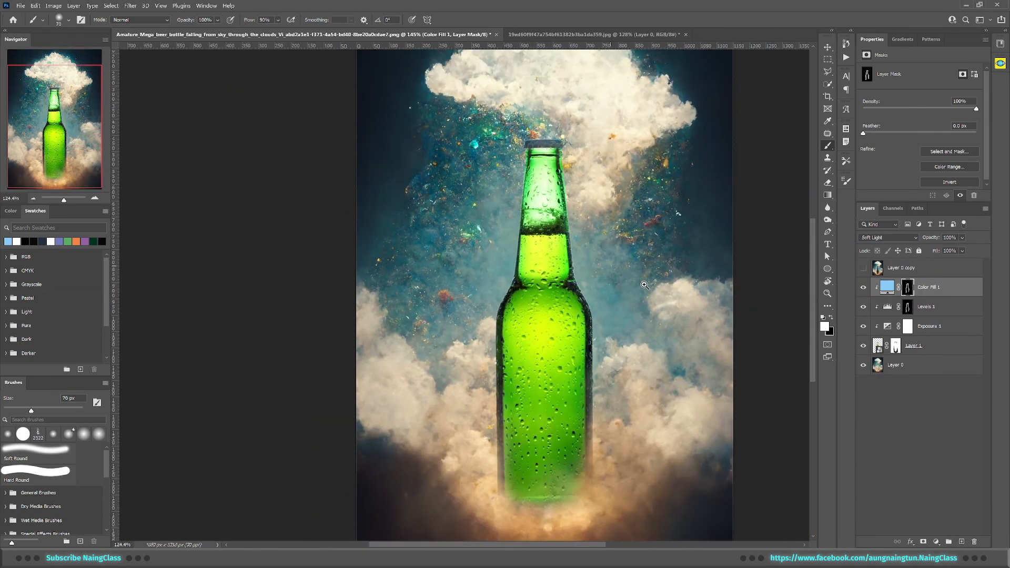
Step: Change the Color Fill layer's colour to a pale warm yellow-orange
scroll(610, 267, down, 1)
double_click(887, 286)
click(703, 245)
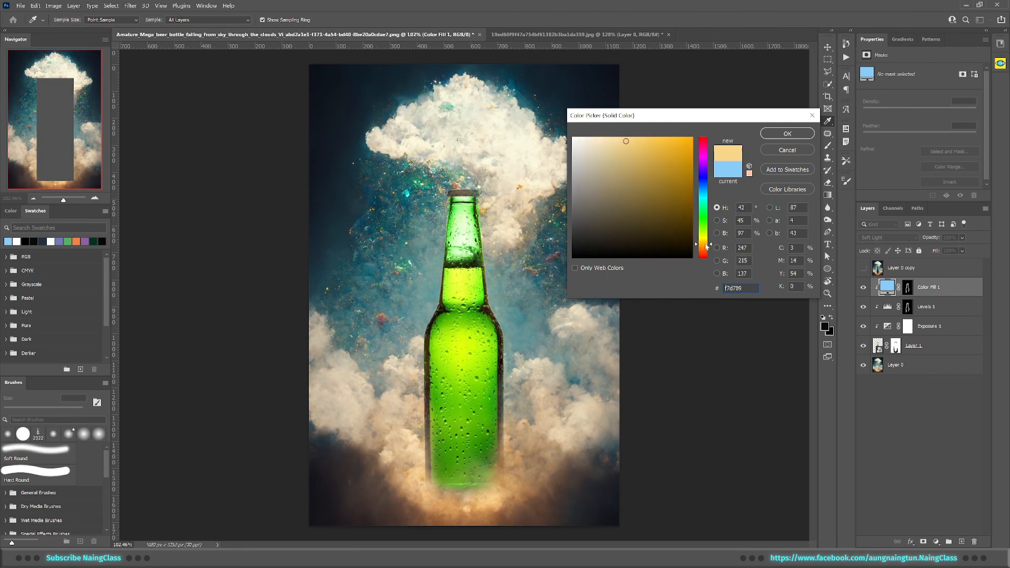
click(626, 138)
click(787, 133)
scroll(490, 195, down, 2)
Step: Touch up the Levels mask with a short black stroke using a 25 px brush
scroll(489, 195, up, 5)
click(907, 287)
key(x)
key(bracketleft)
key(bracketleft)
key(bracketleft)
click(907, 307)
key(x)
drag(456, 242, 407, 242)
scroll(462, 263, down, 4)
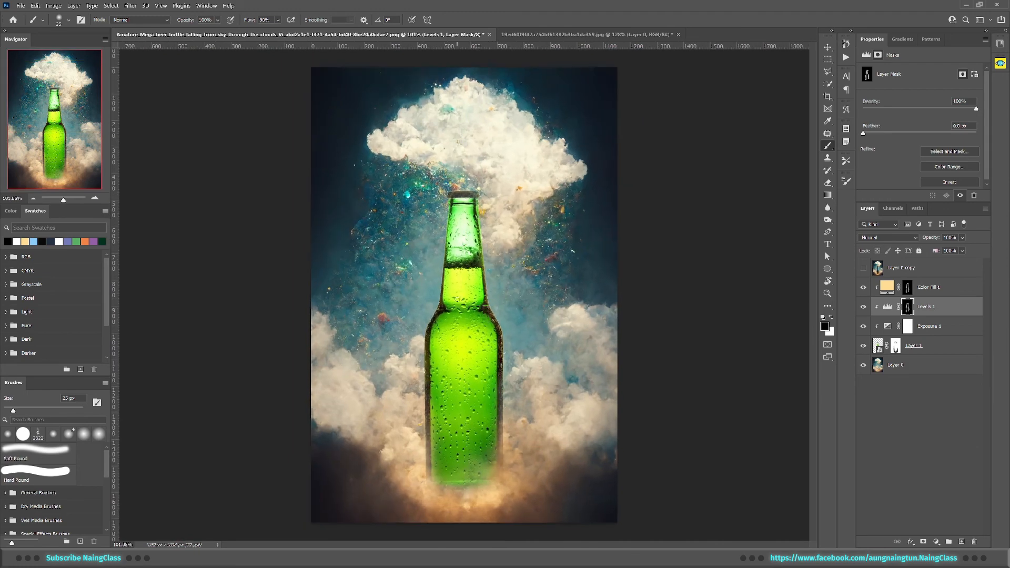
Step: Group Layer 1 with its Exposure, Levels and Color Fill layers and name the group "beer"
click(958, 290)
shift+click(936, 345)
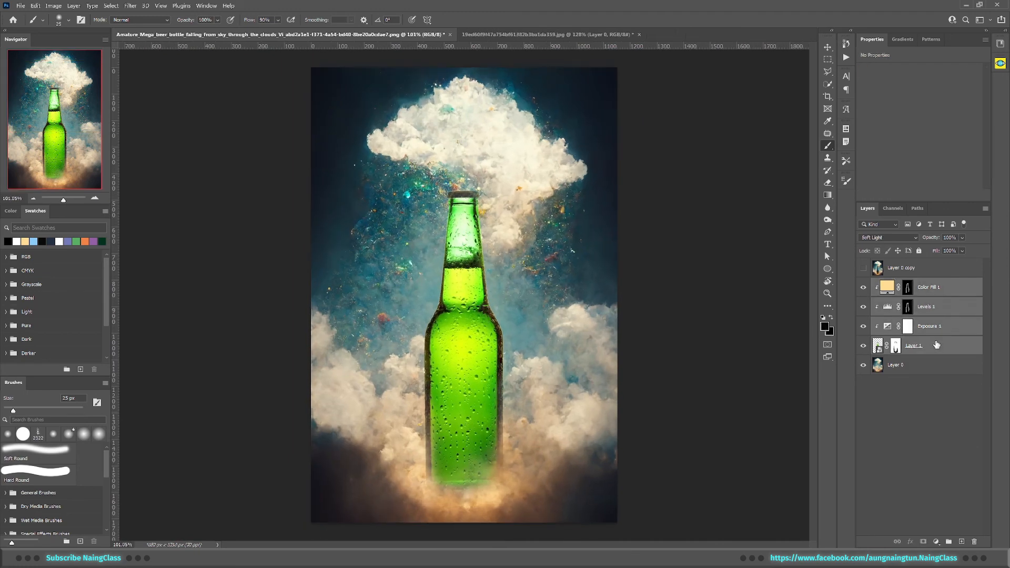
key(ctrl+g)
double_click(901, 283)
text(beer)
key(Return)
Step: Compare the composite with the original by toggling Layer 0 copy's visibility, and move that layer beneath Layer 0
click(864, 268)
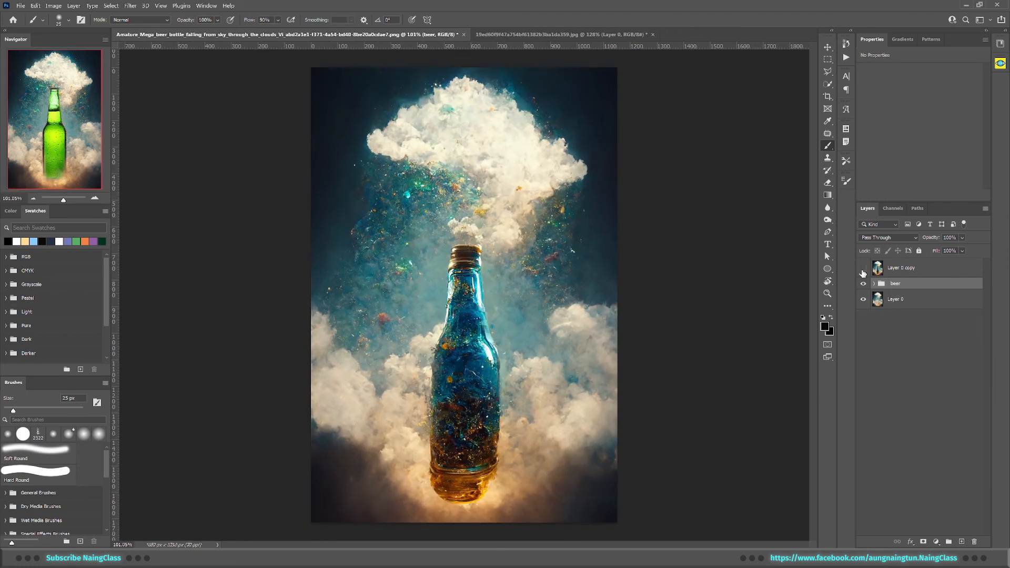
click(864, 268)
drag(899, 269, 889, 306)
Step: Add a placeholder Lorem Ipsum text layer over the upper cloud and scale it up to about 212 pt
click(896, 264)
key(t)
click(374, 153)
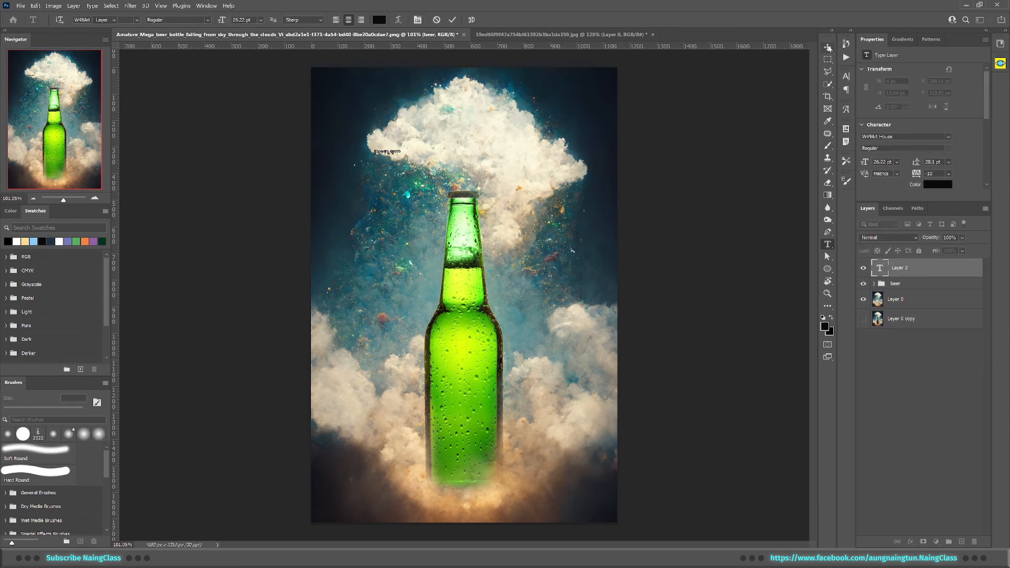
key(ctrl+Return)
key(ctrl+t)
drag(401, 148, 587, 100)
key(Return)
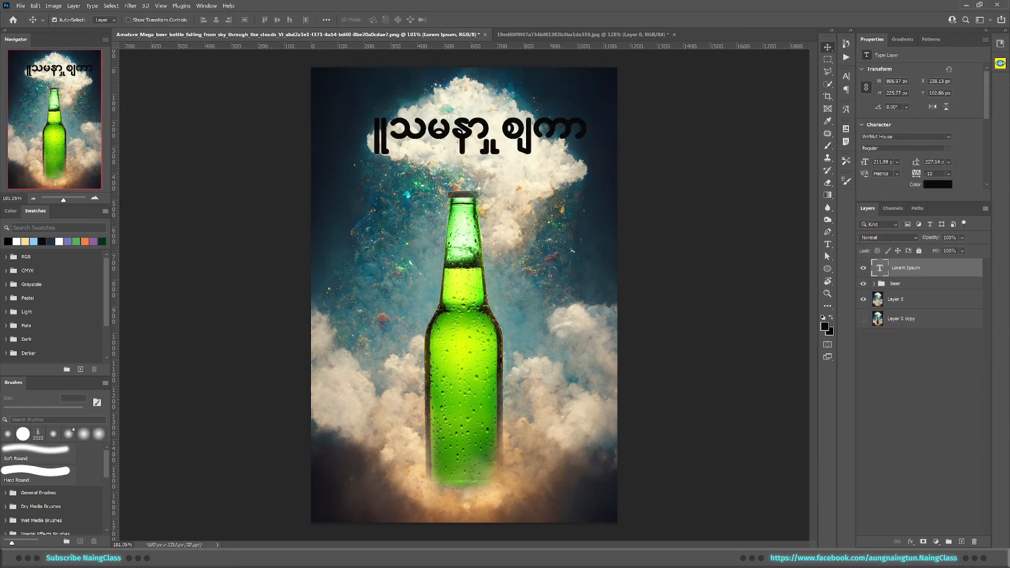
Step: Set the placeholder text's font to W15ArtHouse Regular and shift the text slightly right
click(949, 137)
click(917, 274)
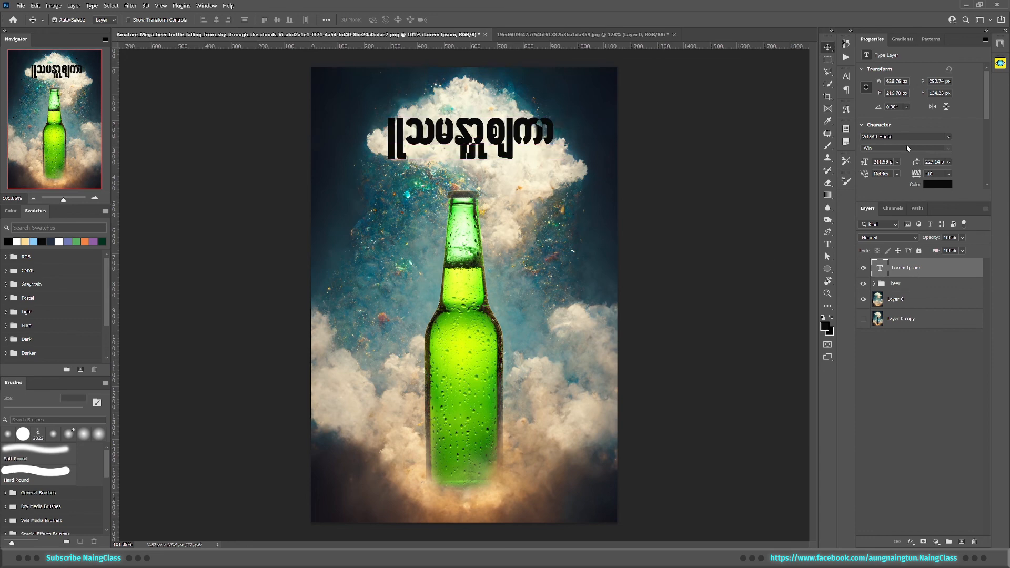
click(949, 137)
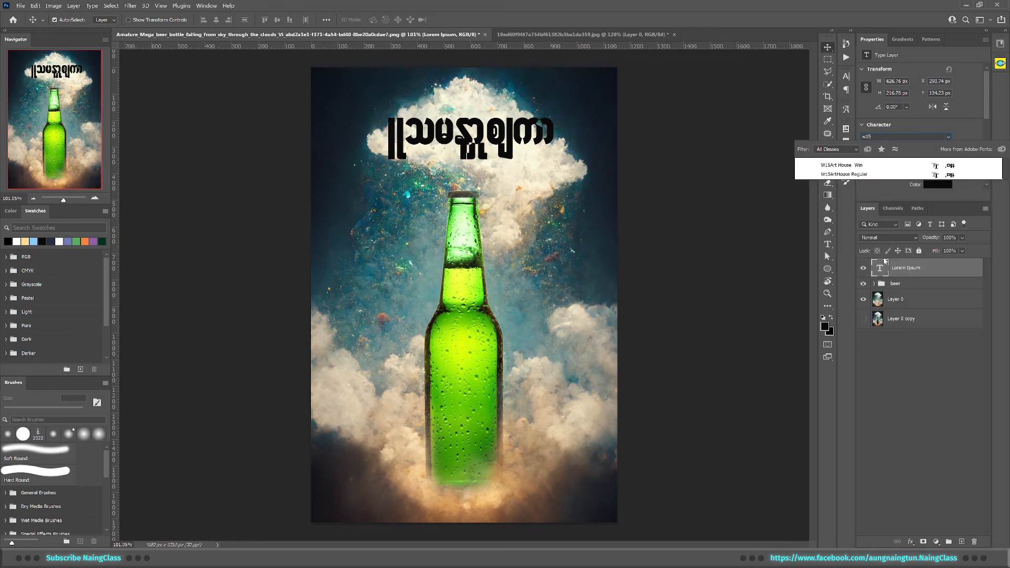
click(854, 173)
drag(551, 131, 561, 133)
Step: Change the placeholder text's colour to a dark grey
click(938, 184)
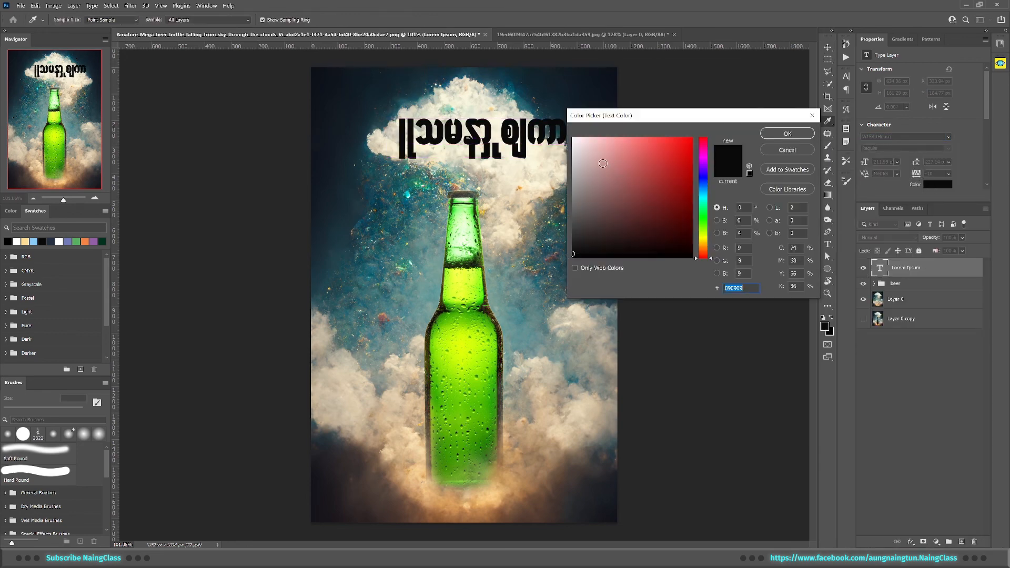
click(468, 338)
drag(667, 163, 572, 237)
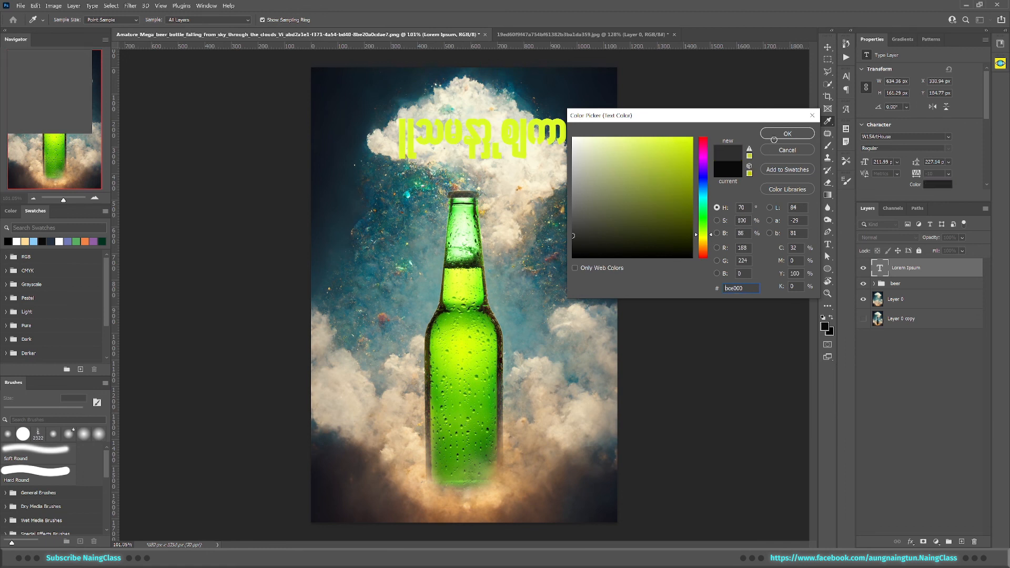
key(Return)
Step: Replace the placeholder text over the upper cloud with "တိမ်တွေပေါ်မှာလွင့်မျော"
double_click(882, 269)
text(တိမ်)
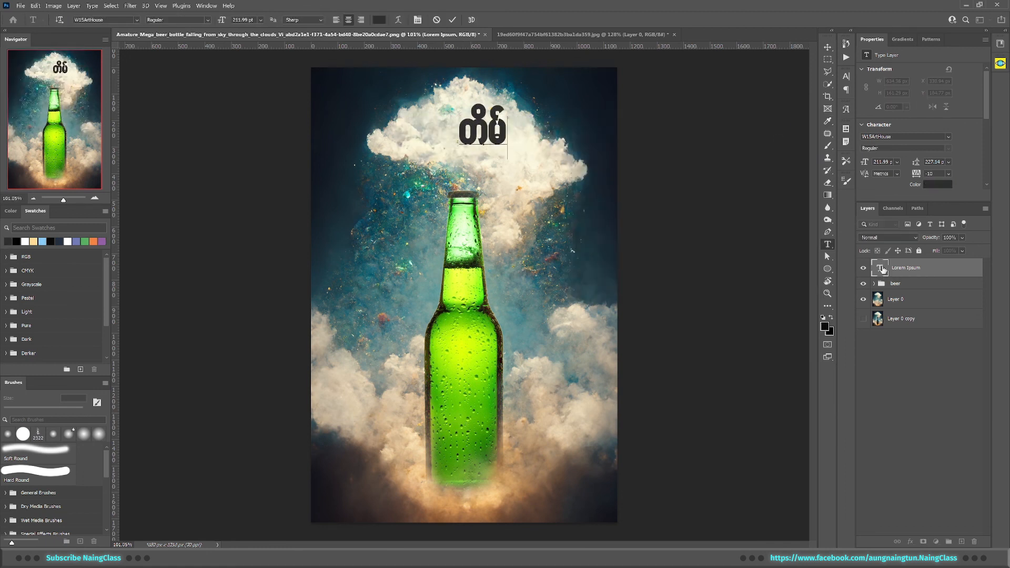
text(တွေပေါ်မှာလွင့်မျော)
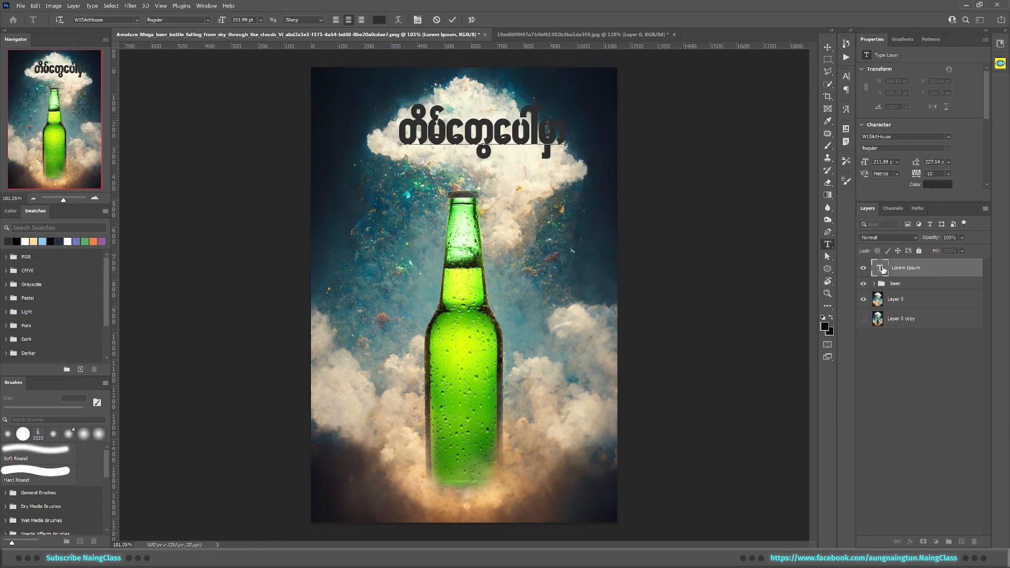
key(BackSpace)
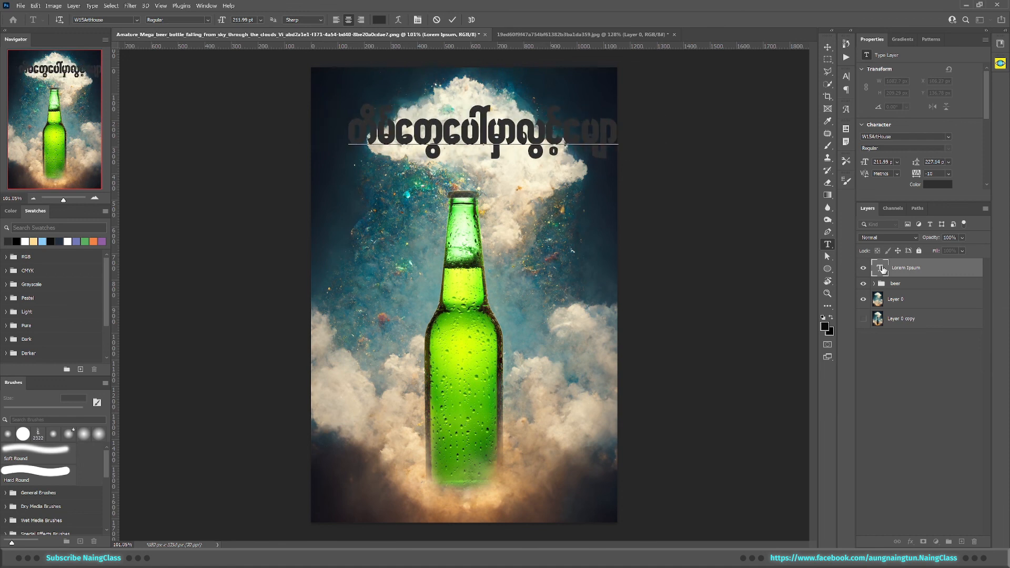
Step: Add the line "ဂွတ်ဘီယာနဲ့အတူ" above the existing title line and commit the text
key(Return)
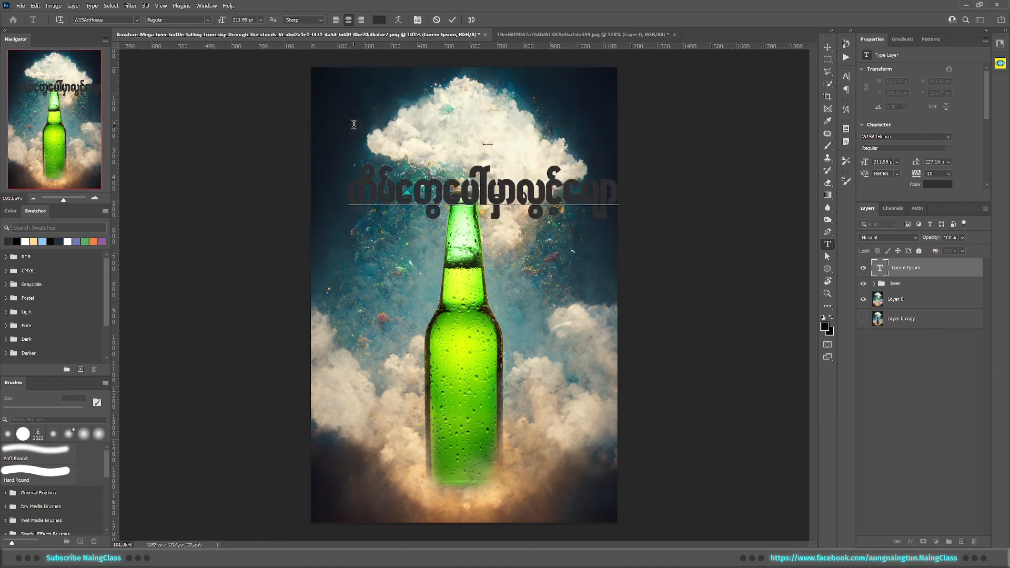
text(ဂွတ်ဘီယာနဲ့အတူ)
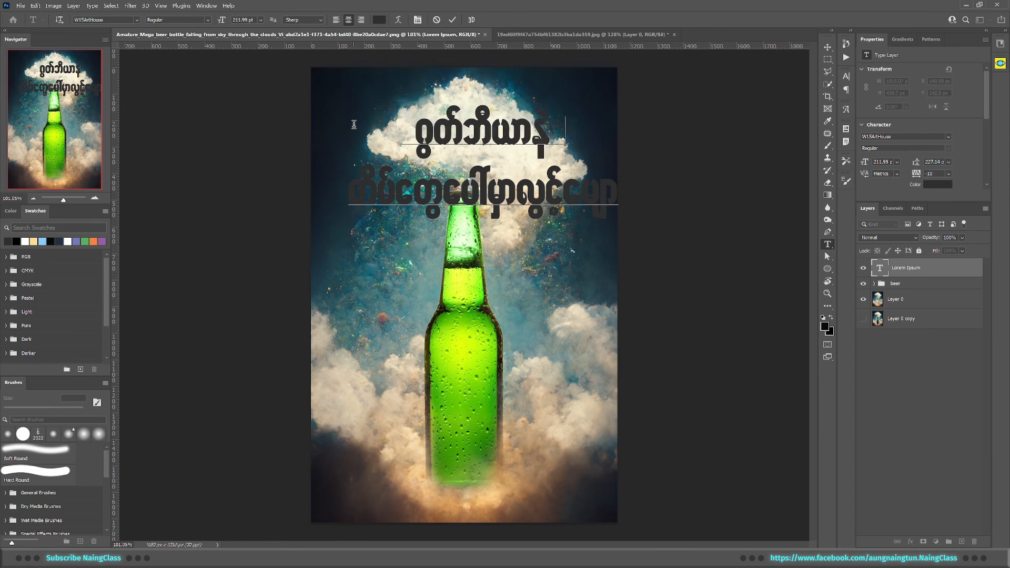
key(BackSpace)
key(BackSpace)
key(BackSpace)
text(Ytwl)
click(701, 149)
Step: Scale the two-line title down to about 165 pt and position it over the upper cloud
key(ctrl+t)
drag(568, 176, 552, 147)
drag(604, 192, 543, 165)
drag(501, 147, 522, 151)
key(Return)
Step: Add a Stroke layer style to the title, using a green sampled from the bottle and a size of 10 px
click(910, 542)
click(942, 468)
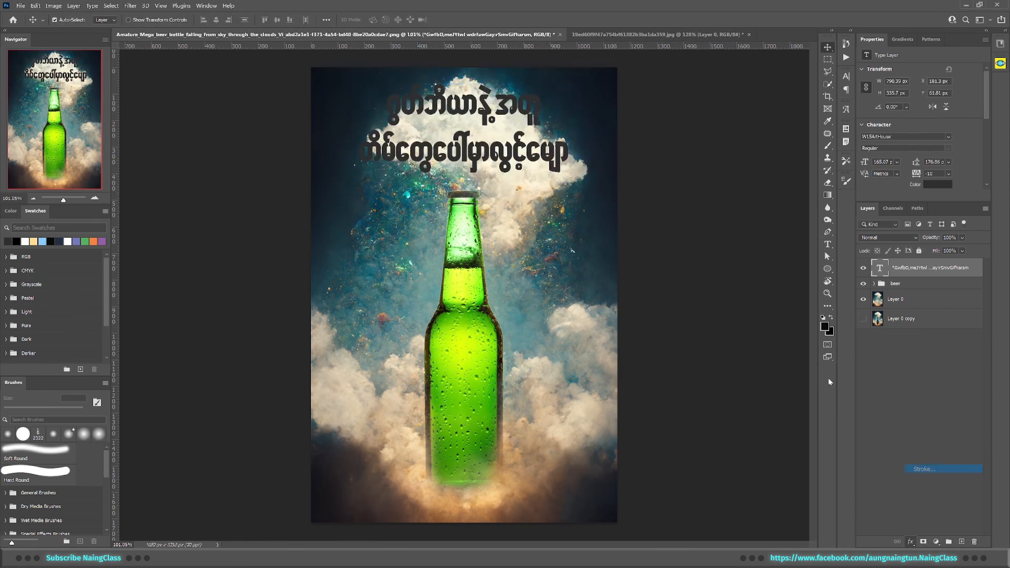
drag(526, 78, 776, 140)
click(755, 244)
click(464, 335)
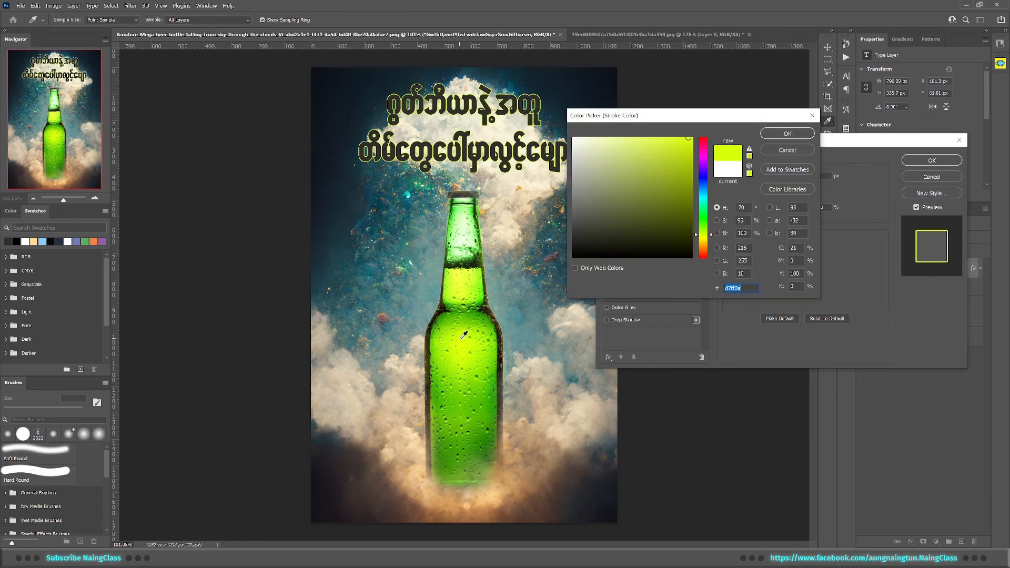
click(492, 354)
click(788, 133)
text(10)
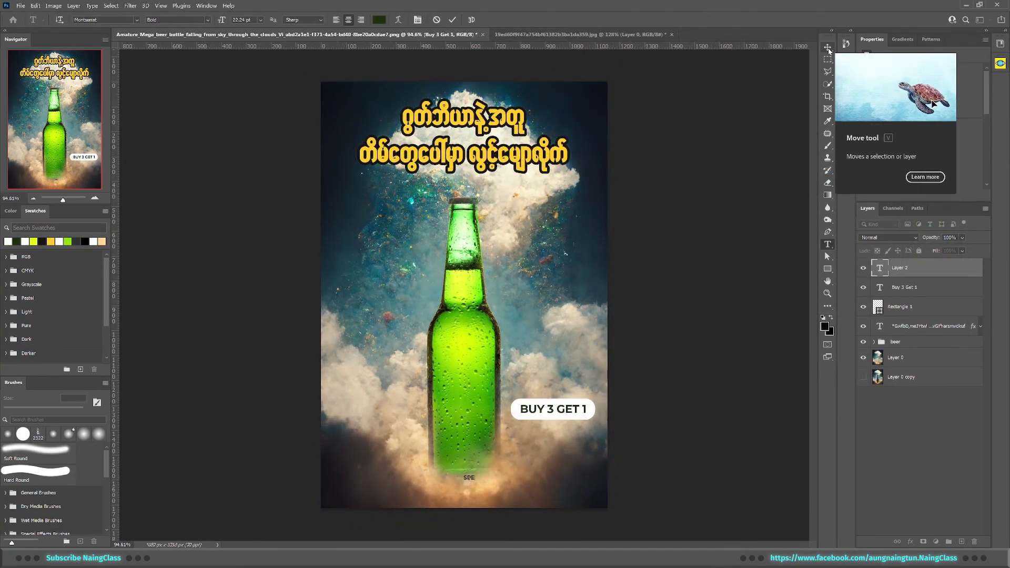
Step: Complete the tagline below the bottle as "SPECIAL EXPORT QUALITY BEER THAT MADE FROM NATURAL HOPS" and commit it
text(CIAL E)
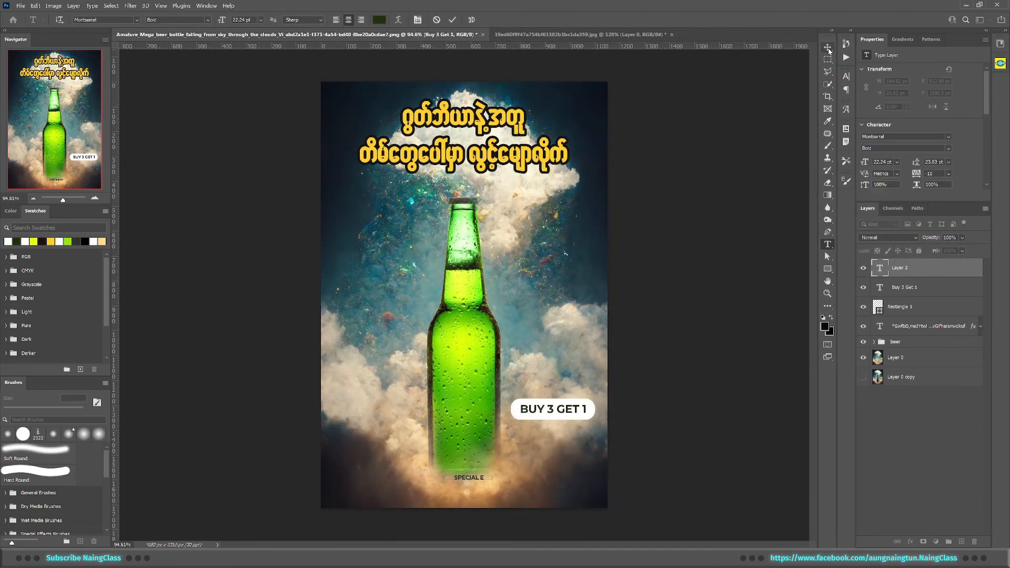
text(XPORT QUALITY BEER THAT MADE FROM NATURAL HOPS)
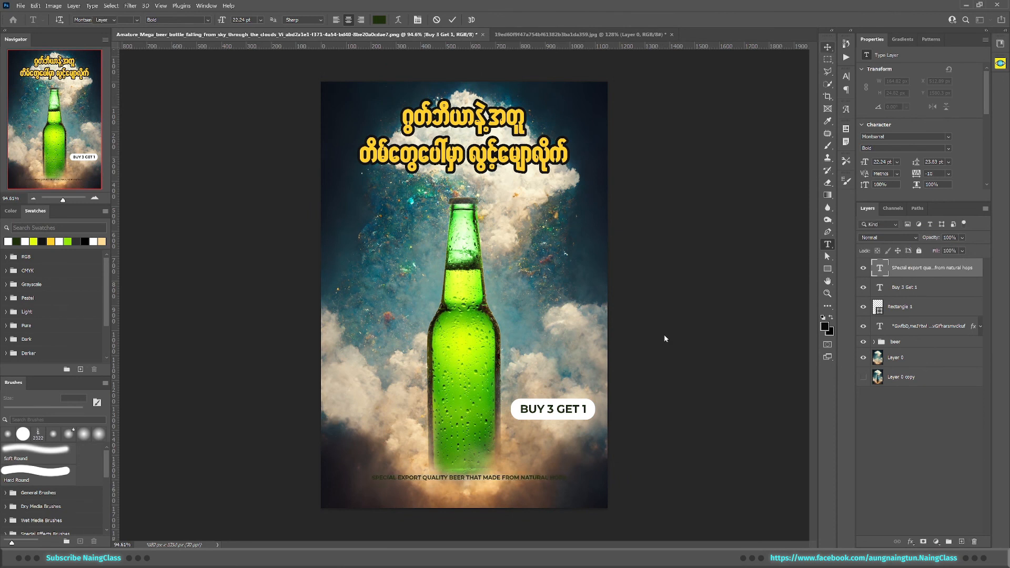
key(ctrl+Return)
Step: Set the tagline's text colour to white and open its font style choices
scroll(958, 152, down, 1)
click(938, 164)
click(572, 139)
click(515, 122)
drag(578, 143, 559, 122)
click(788, 135)
click(904, 117)
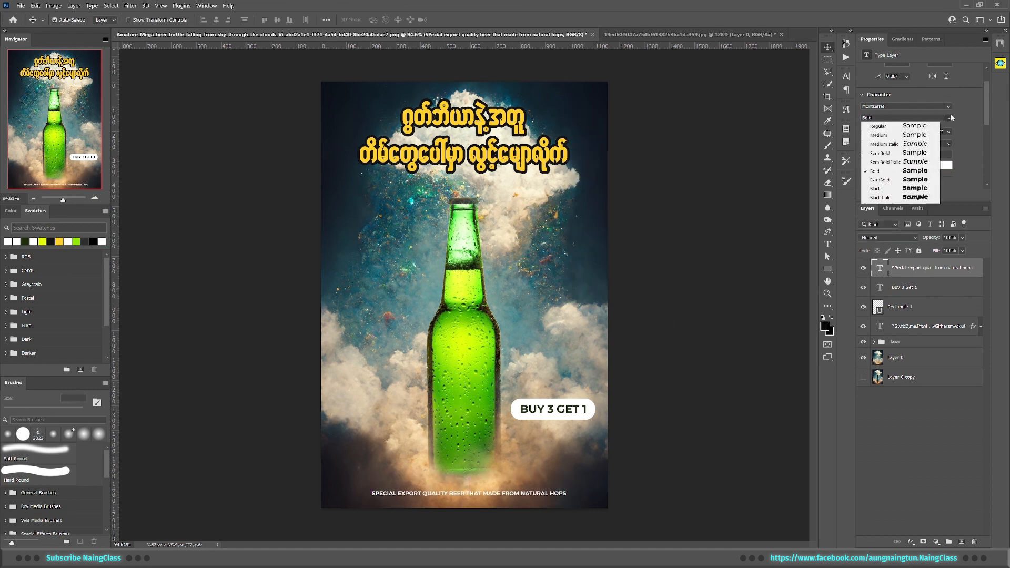